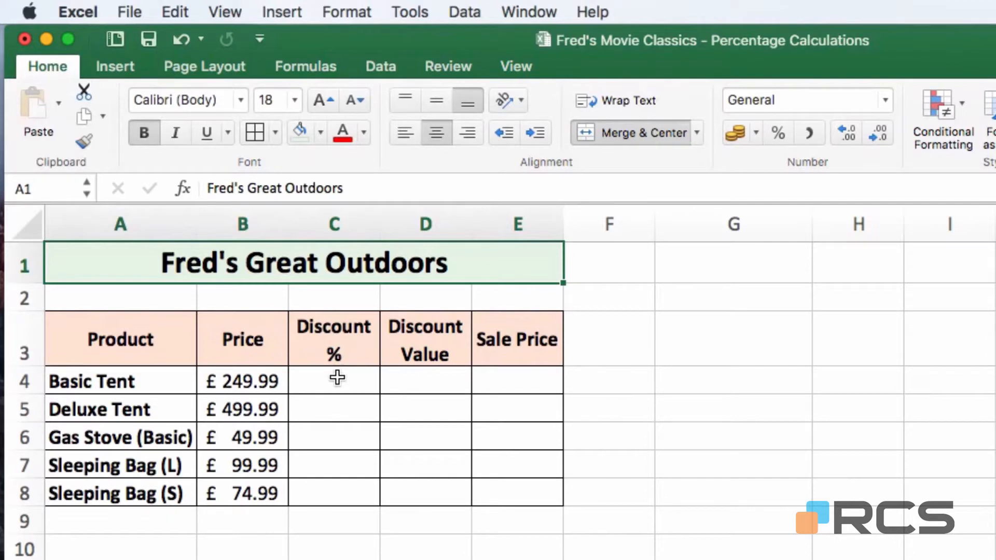
Format the Discount % cells C4:C8 as percentages and enter 10% for the Basic Tent in C4
drag(337, 377, 330, 484)
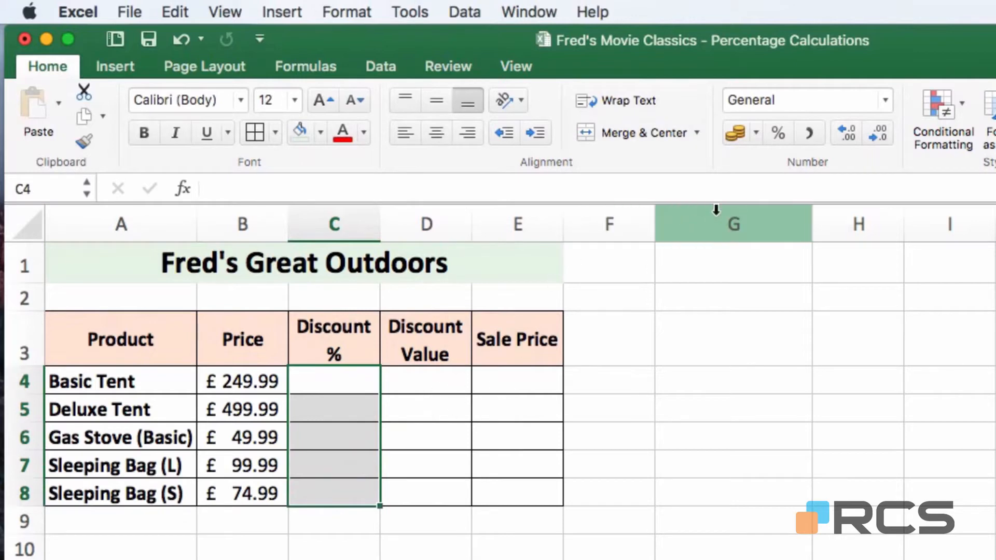
click(778, 134)
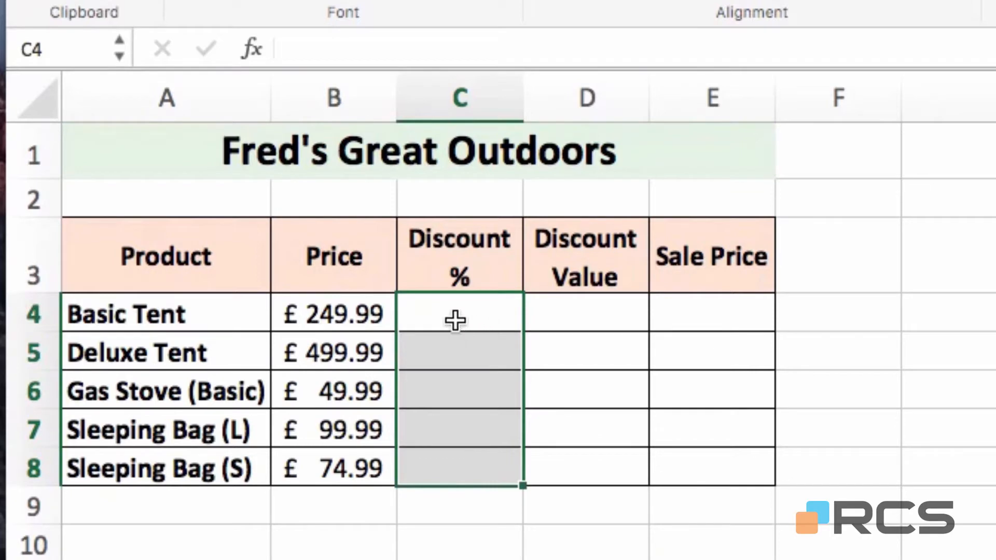
click(443, 316)
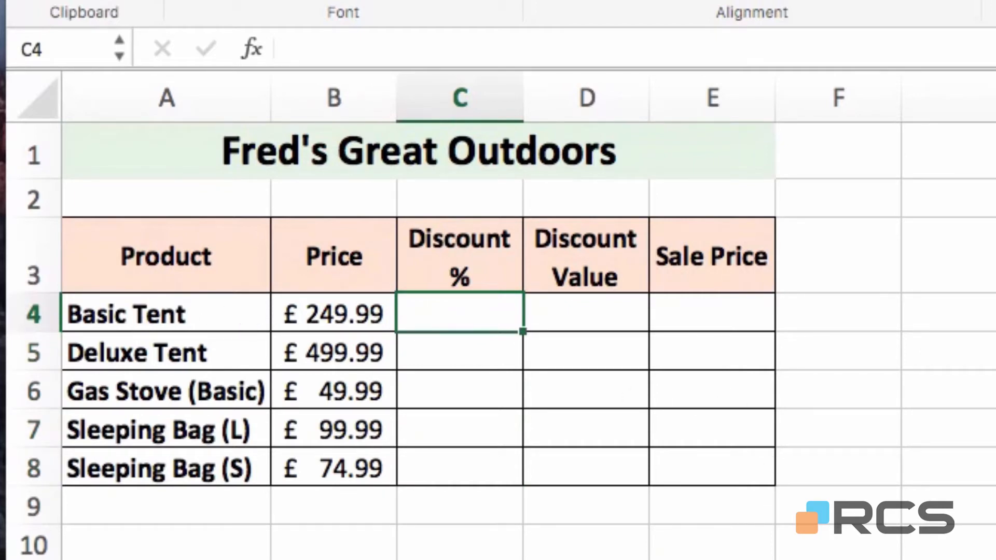
text(10%)
key(Return)
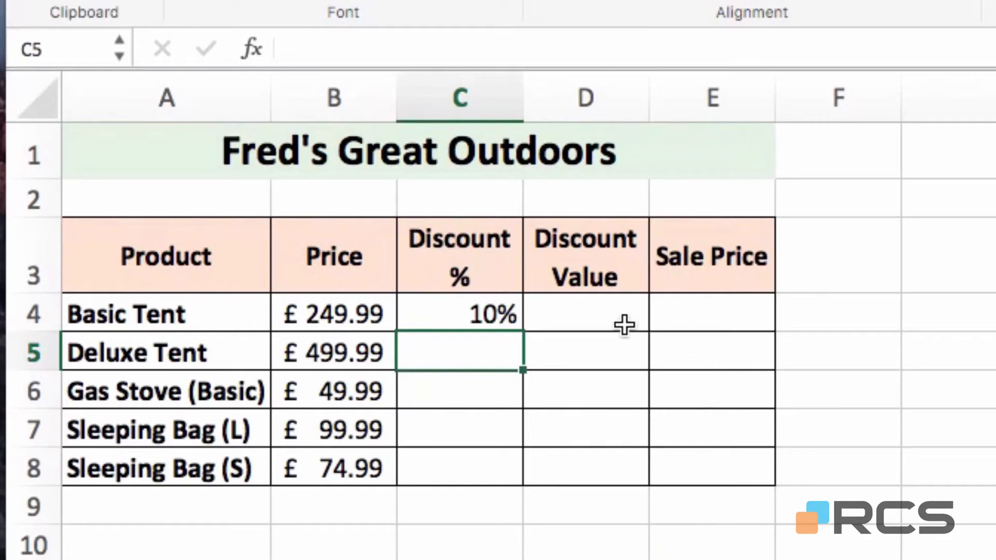
Calculate the Basic Tent's discount value in D4 with the formula =B4*C4
click(603, 317)
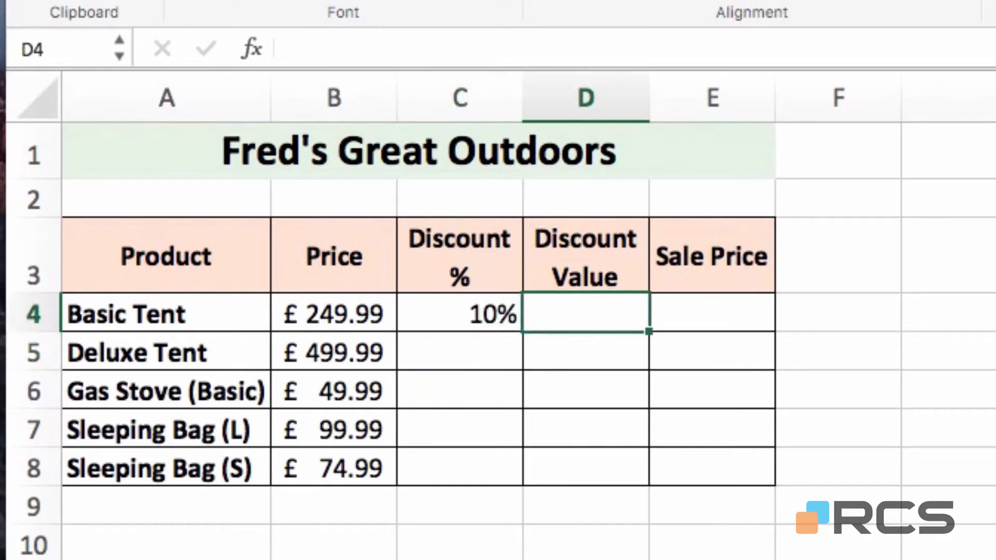
text(=)
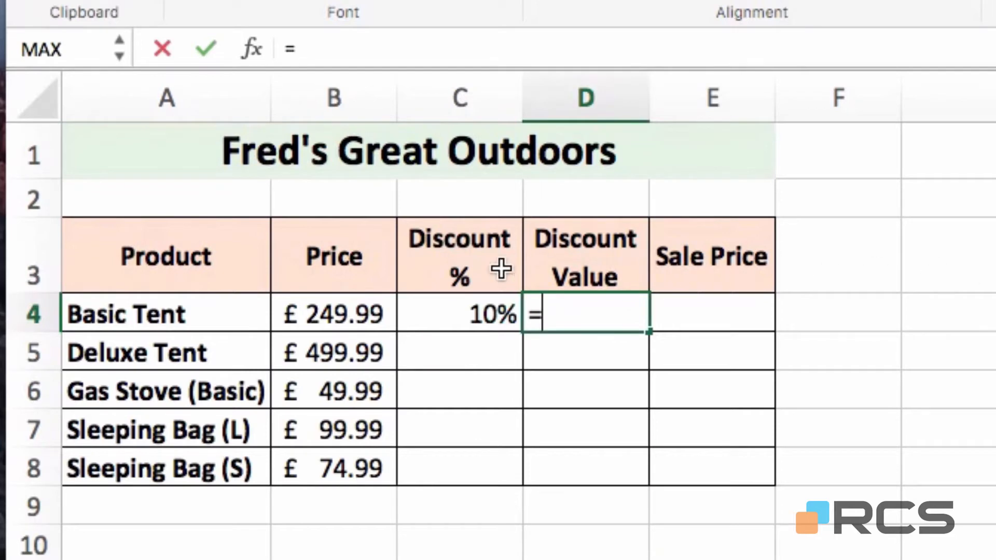
click(383, 313)
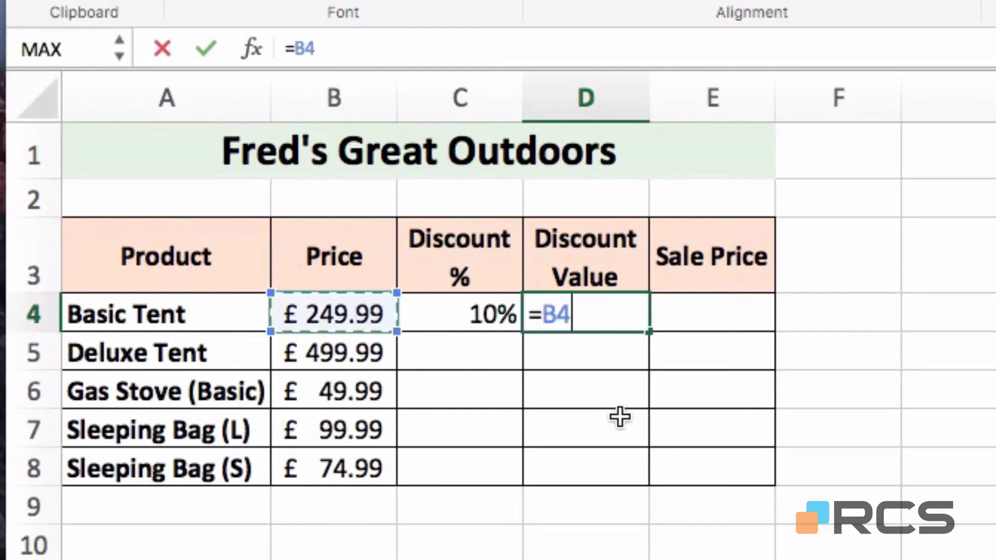
text(*)
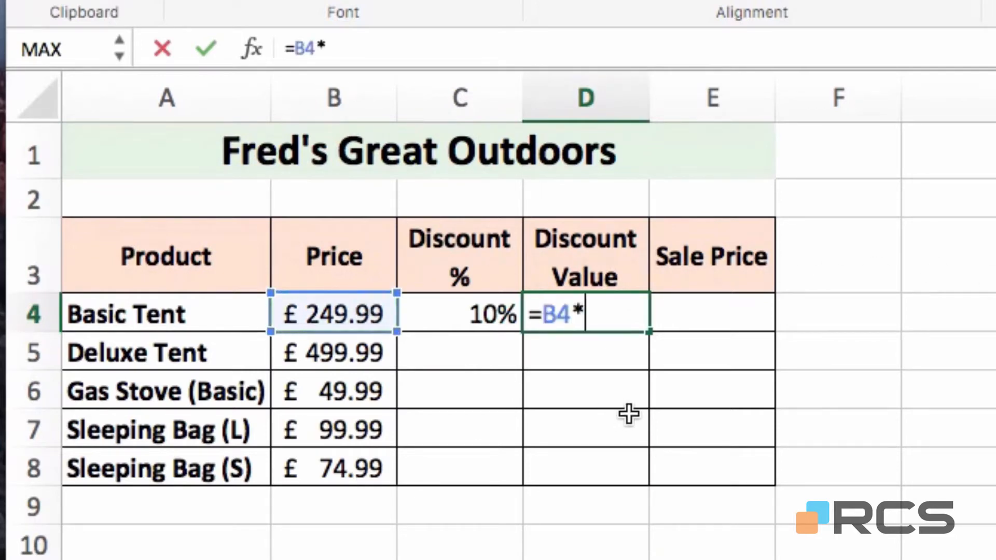
click(474, 321)
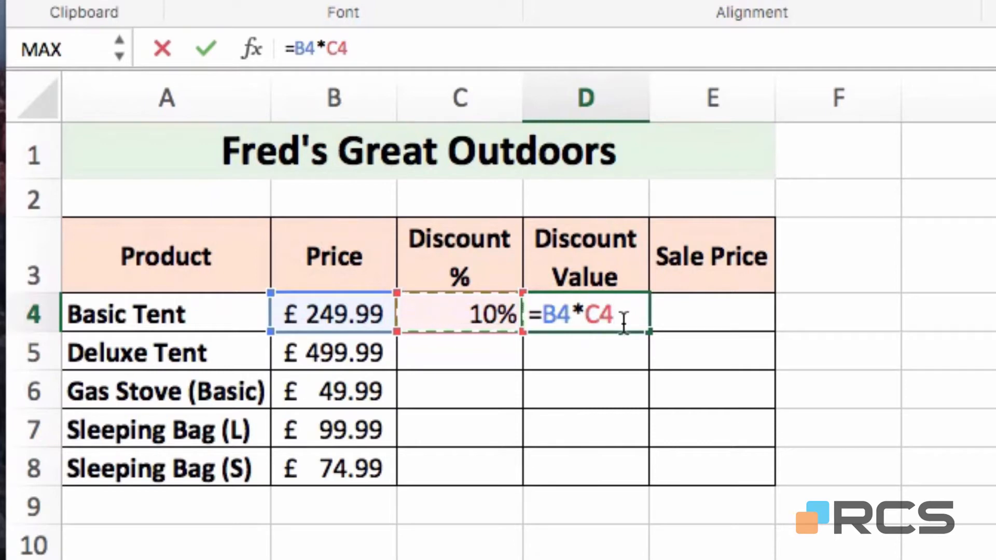
key(Return)
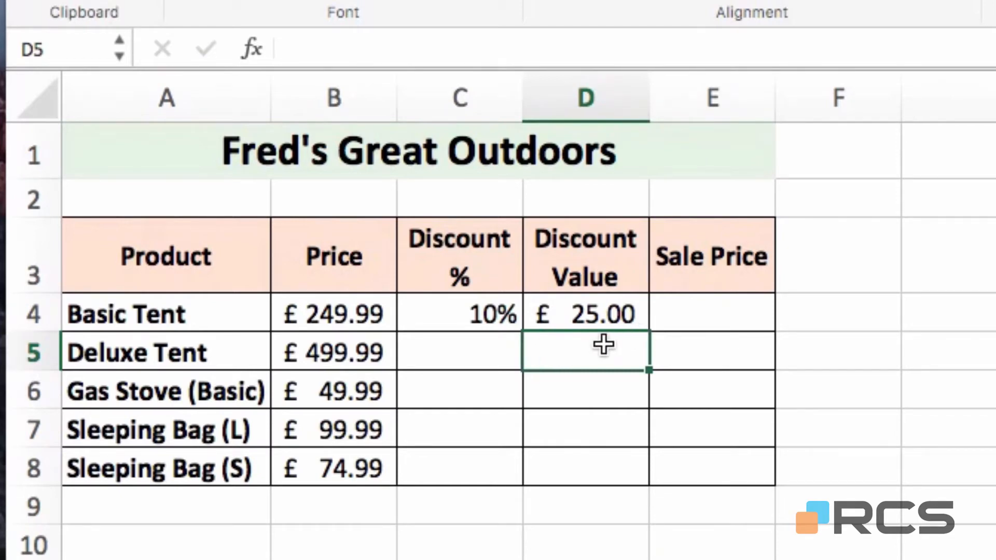
Calculate the Basic Tent's sale price in E4 with the formula =B4-D4
click(693, 310)
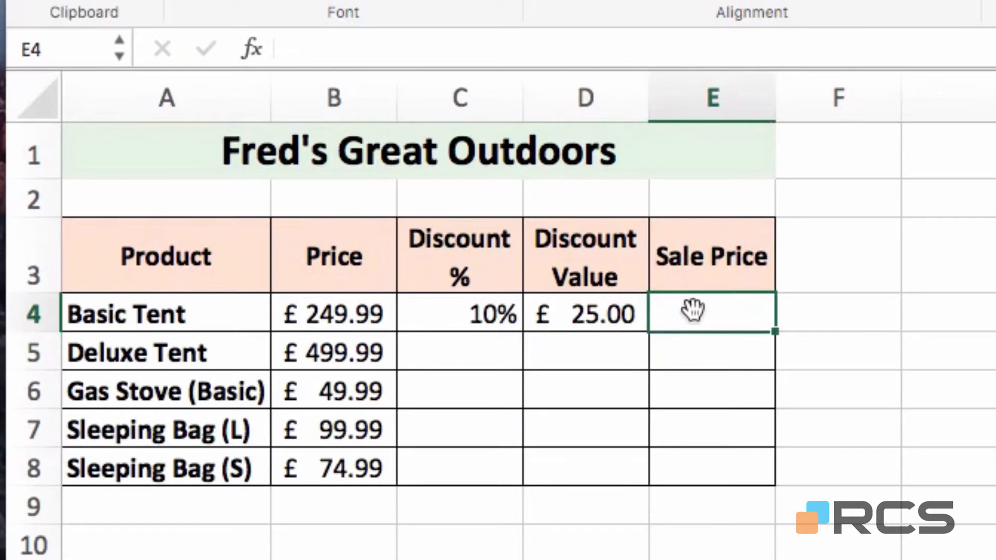
text(=)
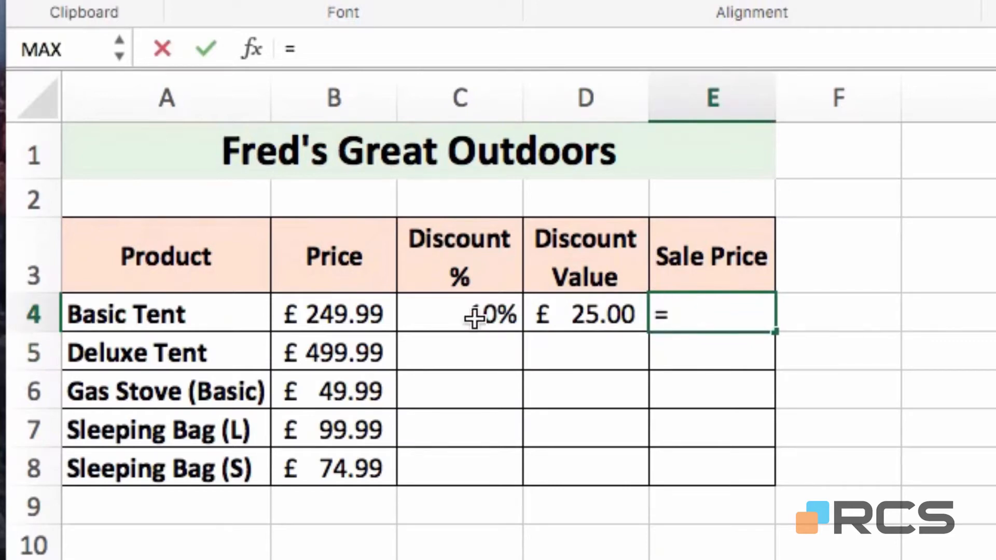
click(378, 310)
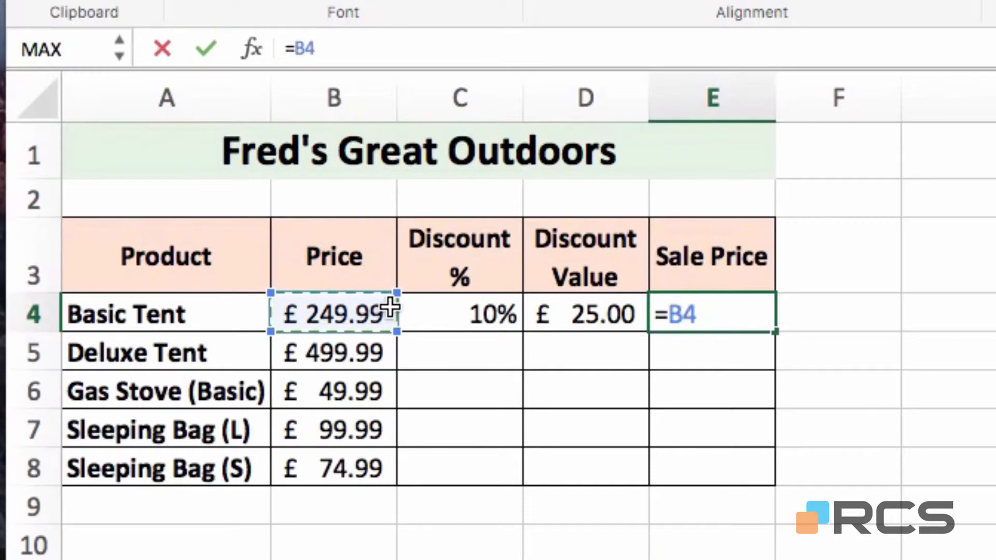
text(-)
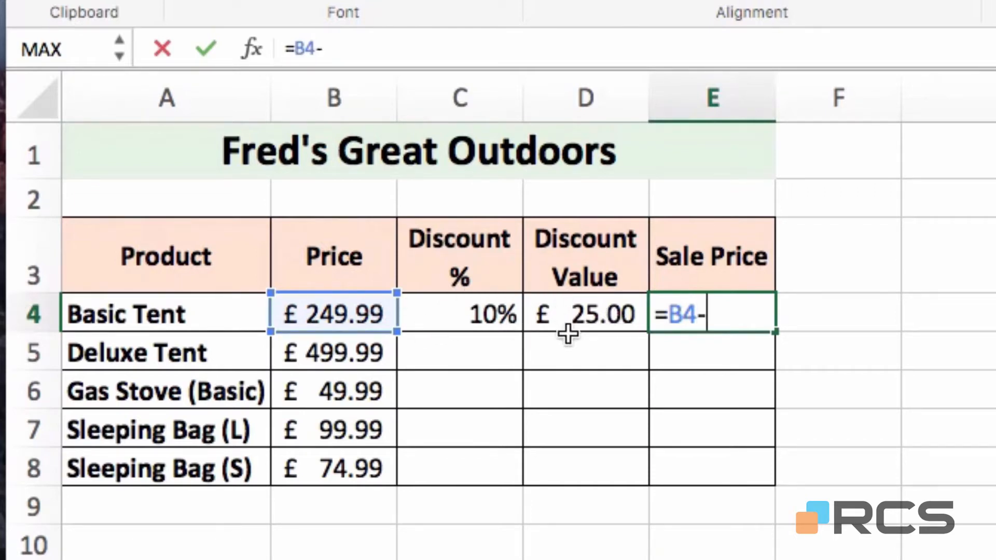
click(580, 316)
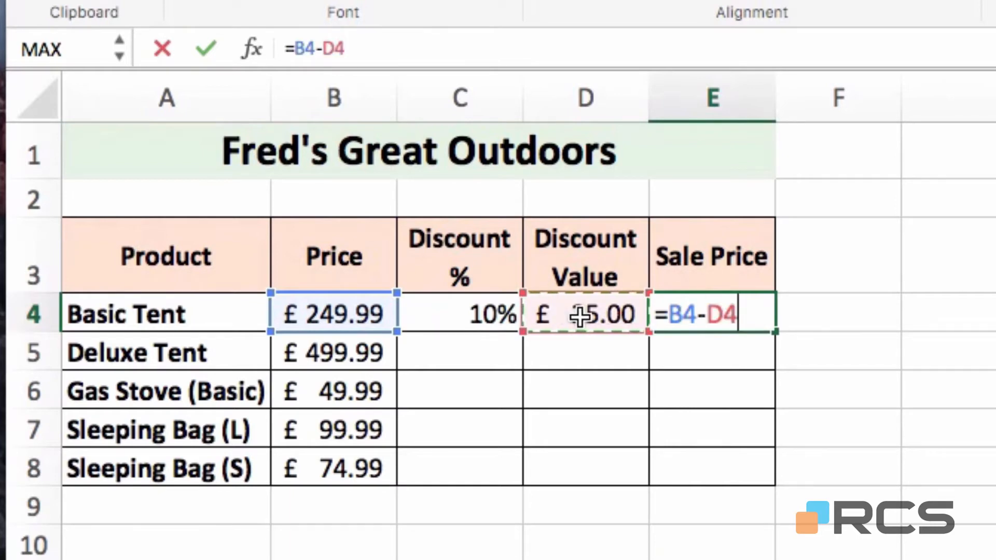
key(Return)
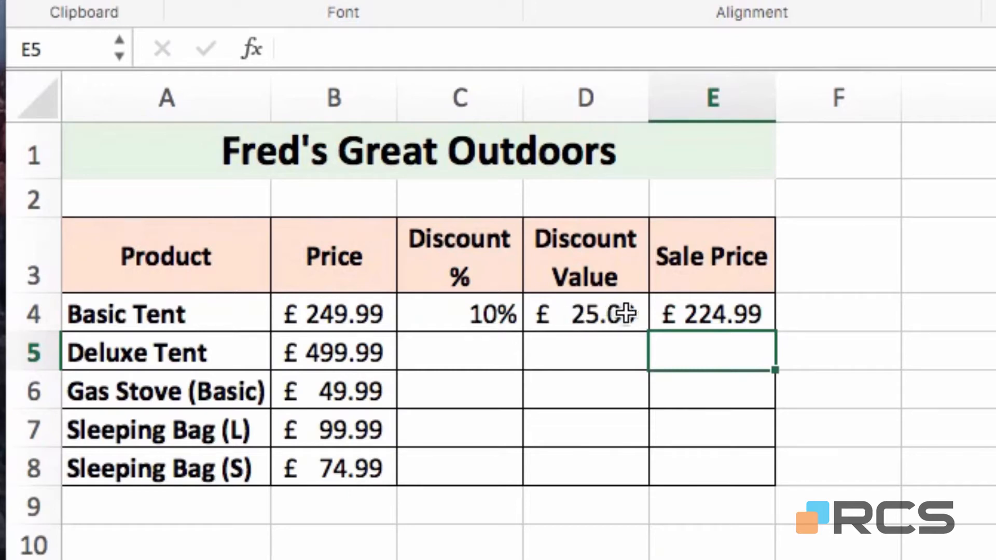
Enter a 15% discount for the Deluxe Tent in C5 and calculate its discount value in D5 with =B5*C5
click(475, 361)
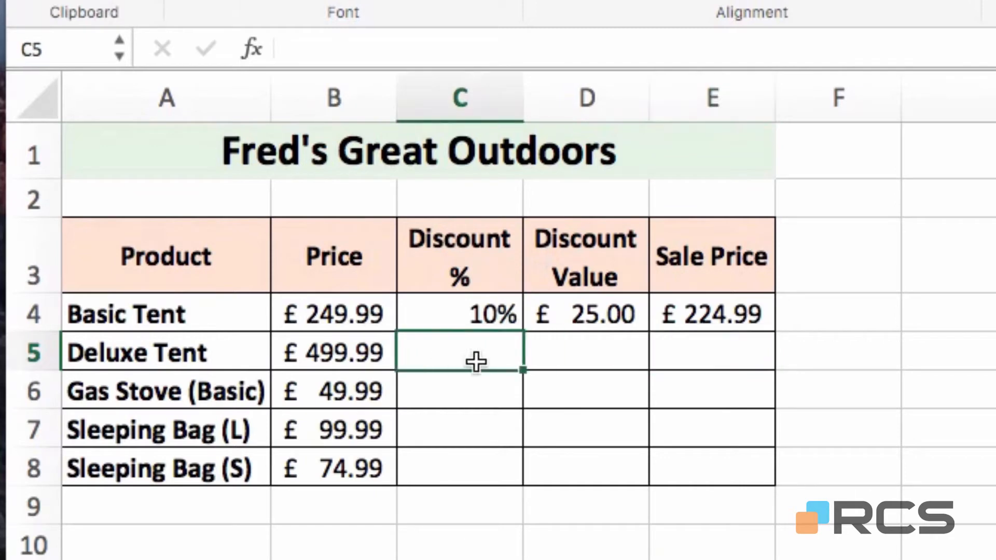
text(15)
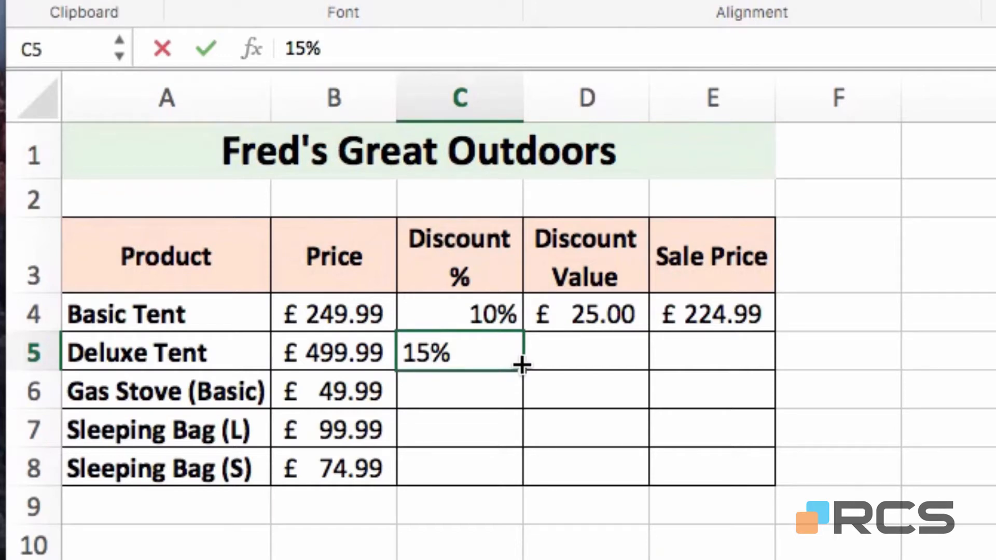
key(Tab)
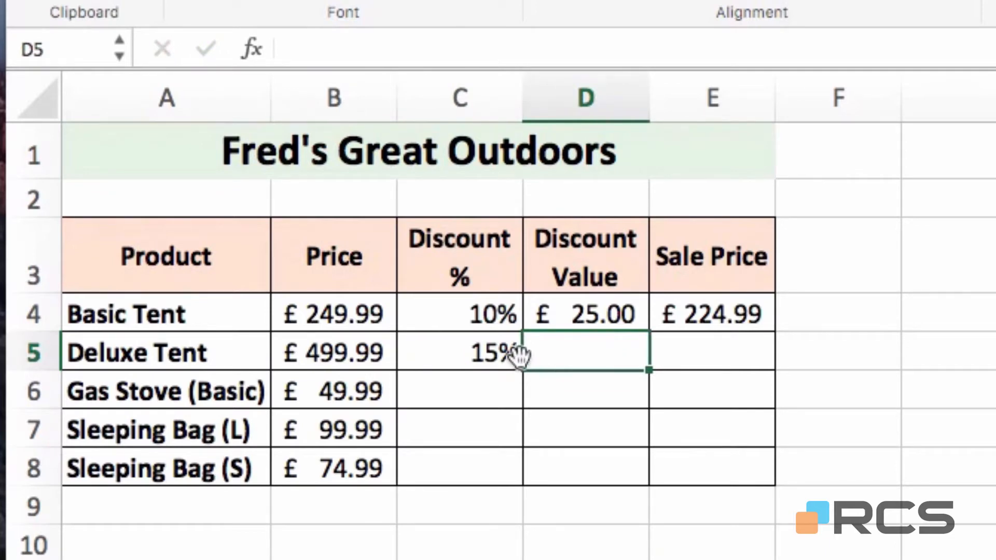
text(=)
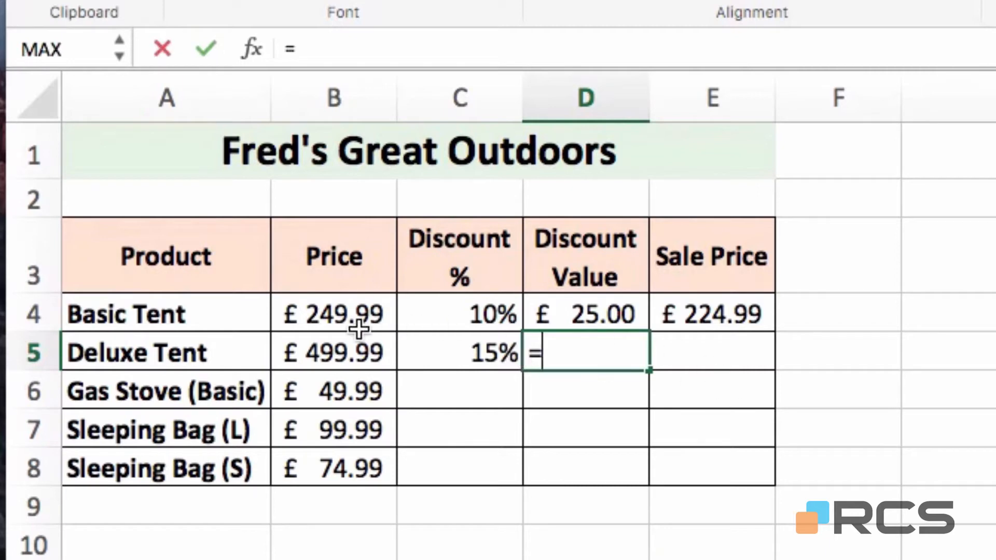
click(341, 348)
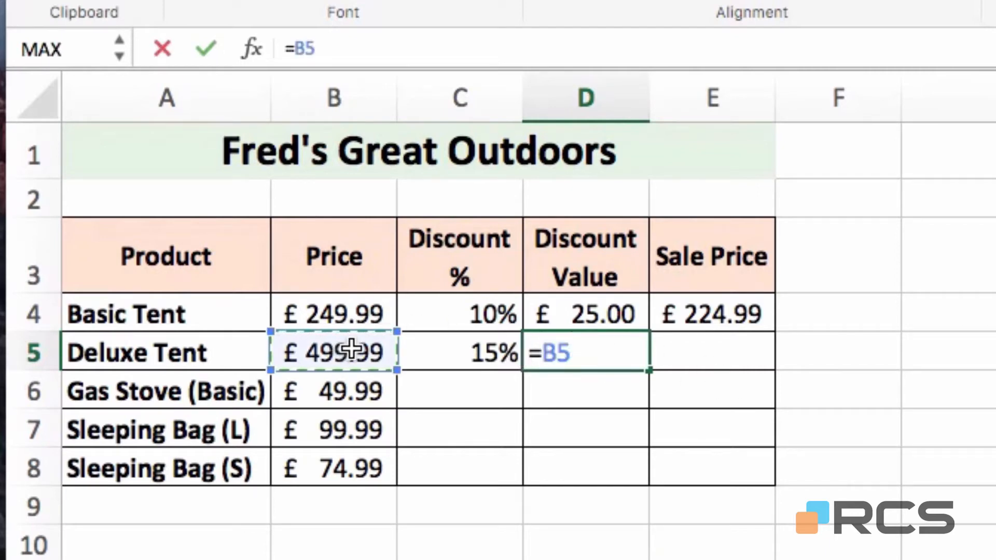
text(*)
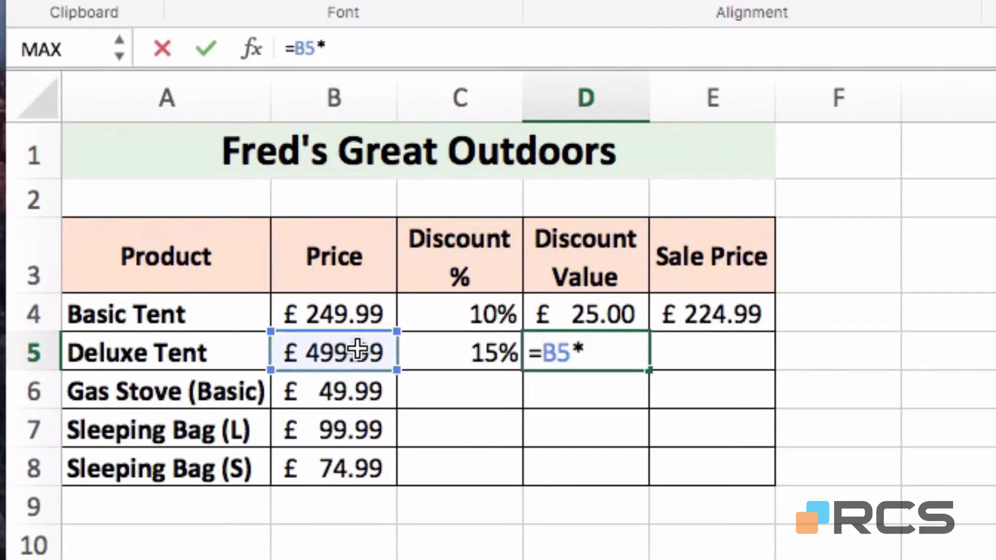
click(490, 353)
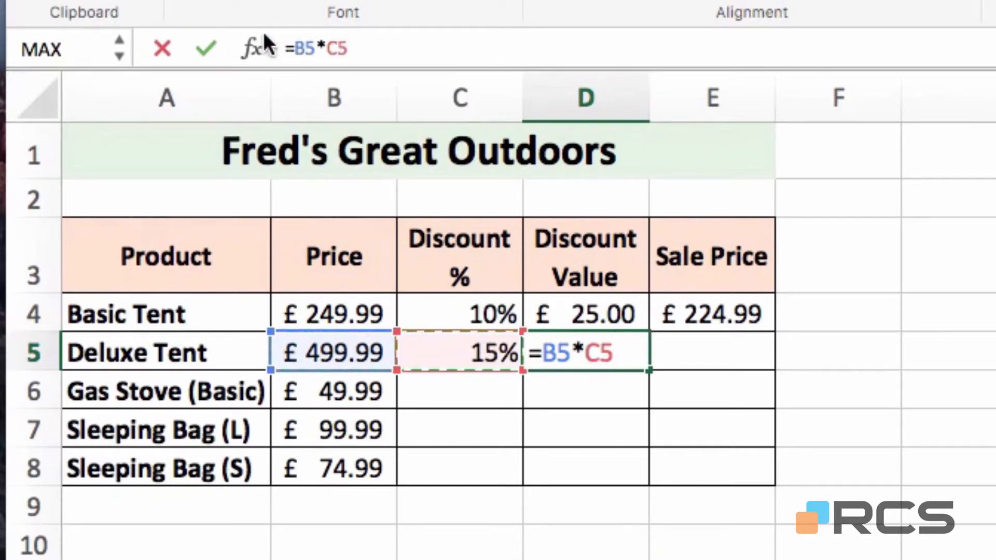
click(211, 54)
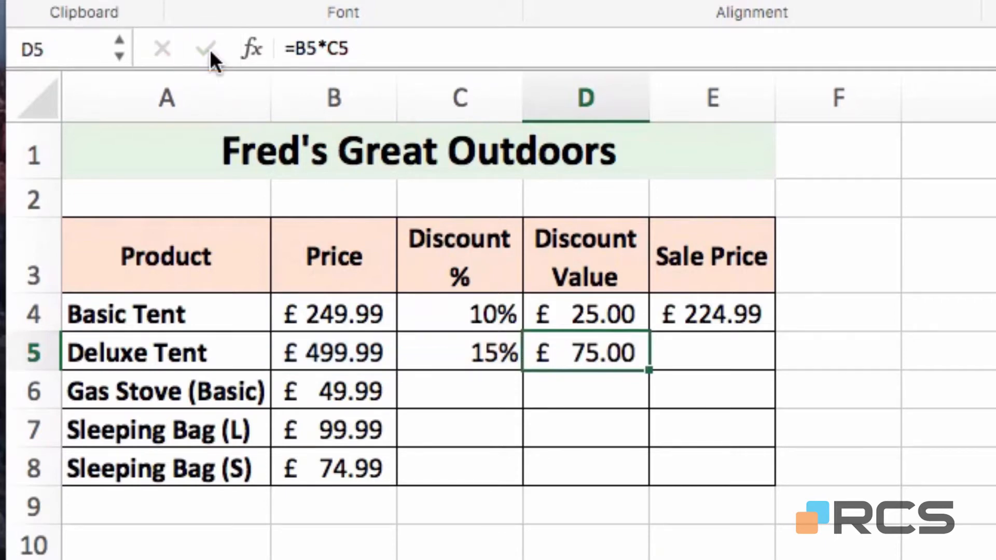
Calculate the Deluxe Tent's sale price in E5 with the formula =B5-D5, leaving that cell selected
click(722, 353)
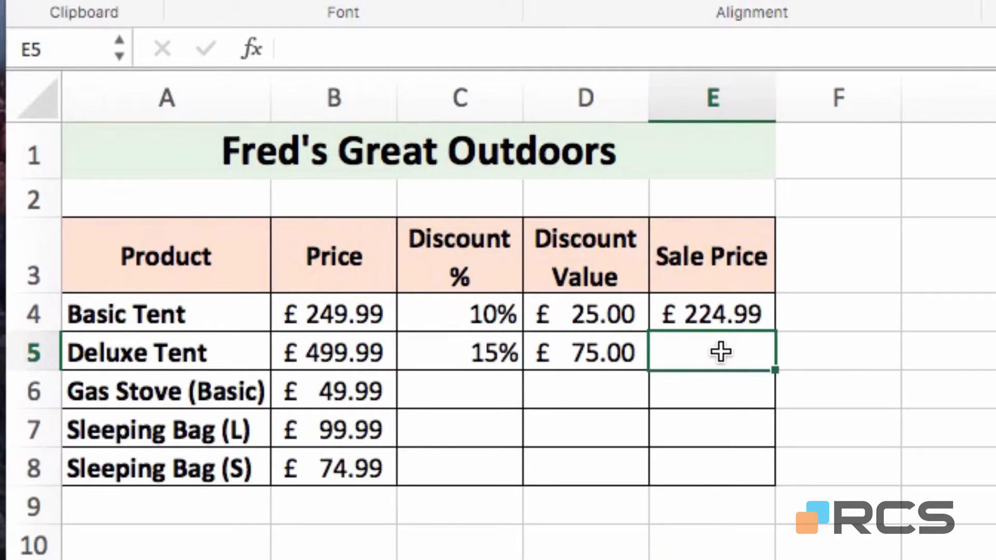
text(=)
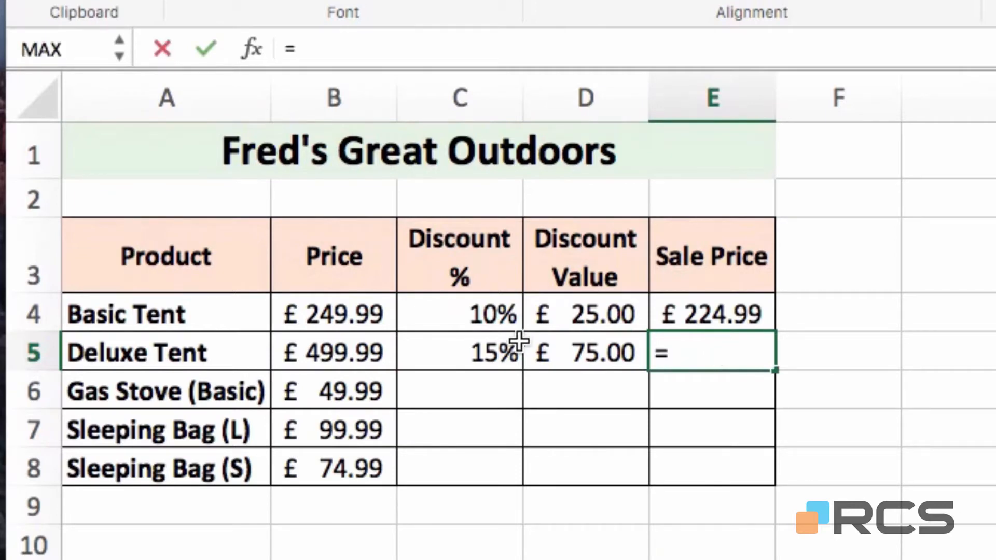
click(384, 351)
text(-)
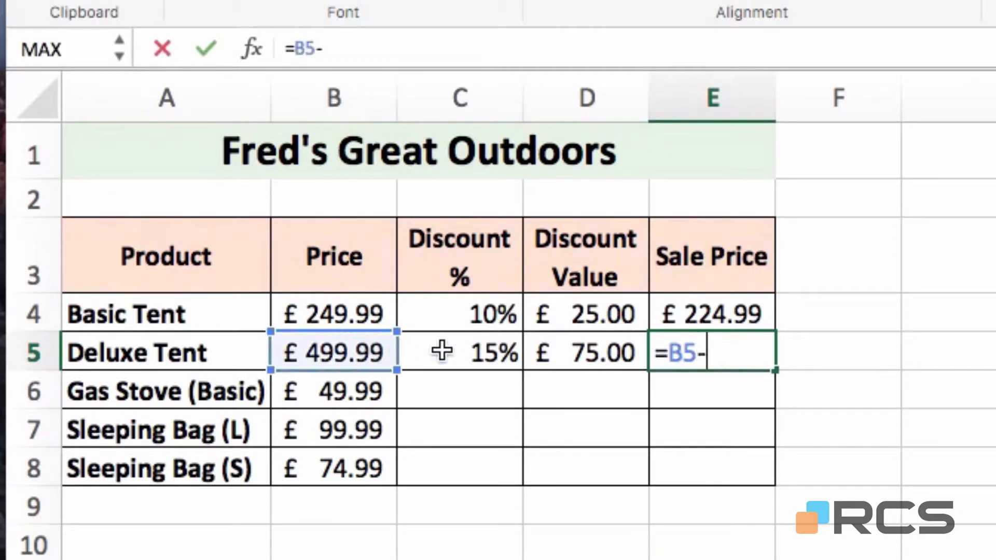
click(619, 354)
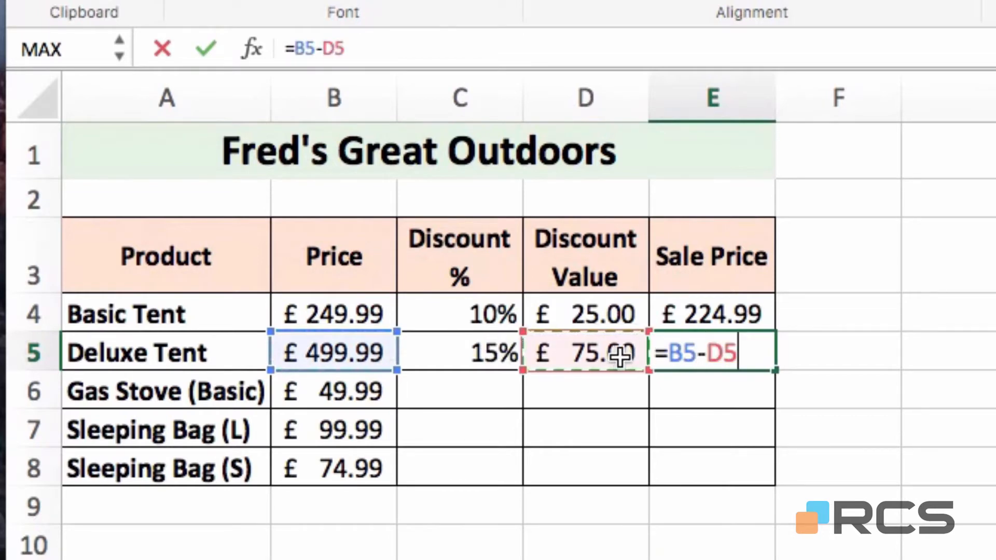
key(Return)
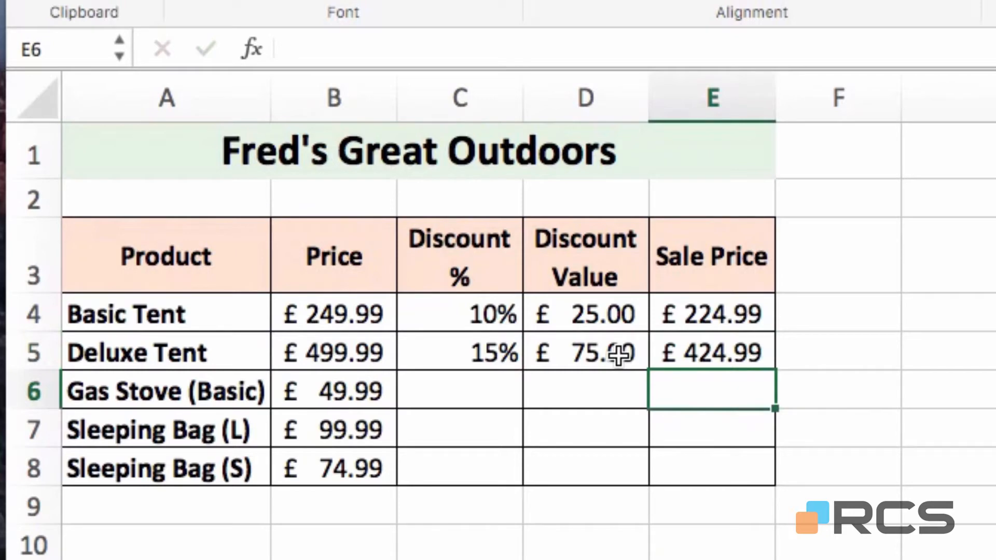
key(Up)
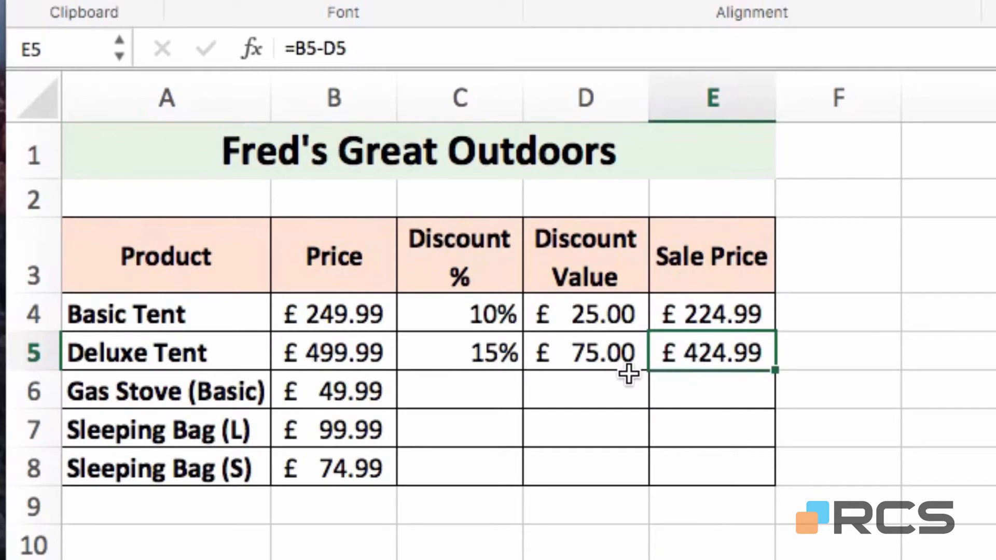
Enter the remaining discount percentages: 12% for the Gas Stove, 15% for Sleeping Bag (L) and 5% for Sleeping Bag (S) in C6:C8
click(495, 389)
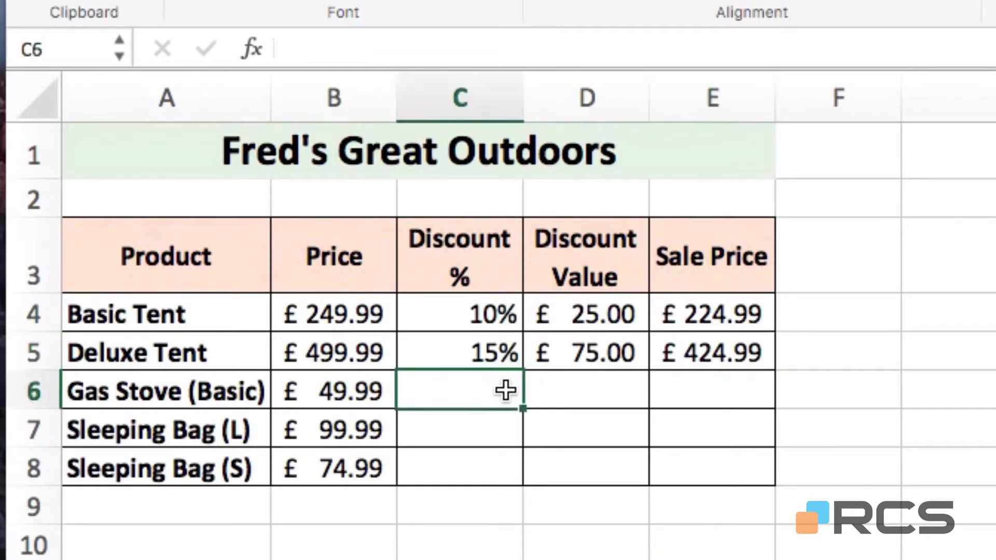
text(12)
key(Return)
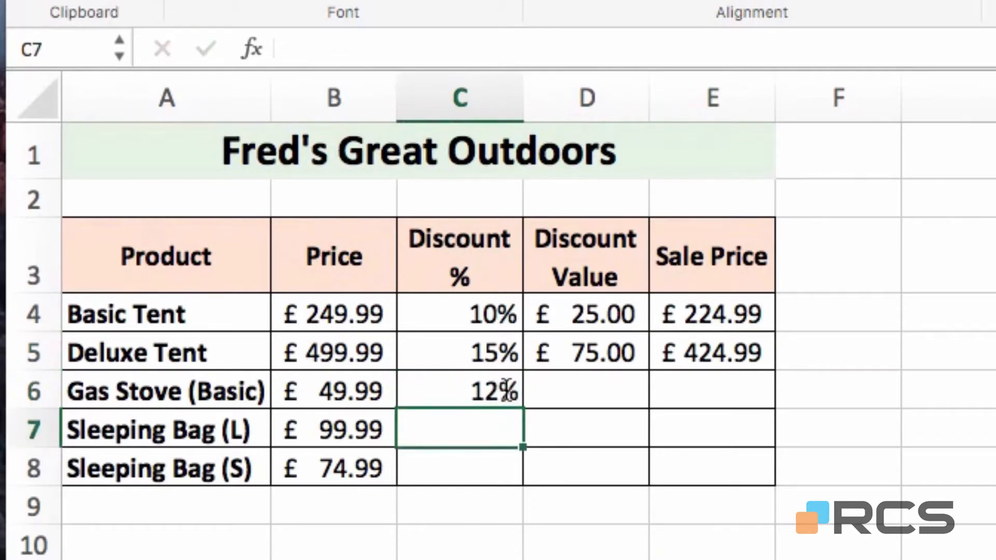
text(15)
key(Return)
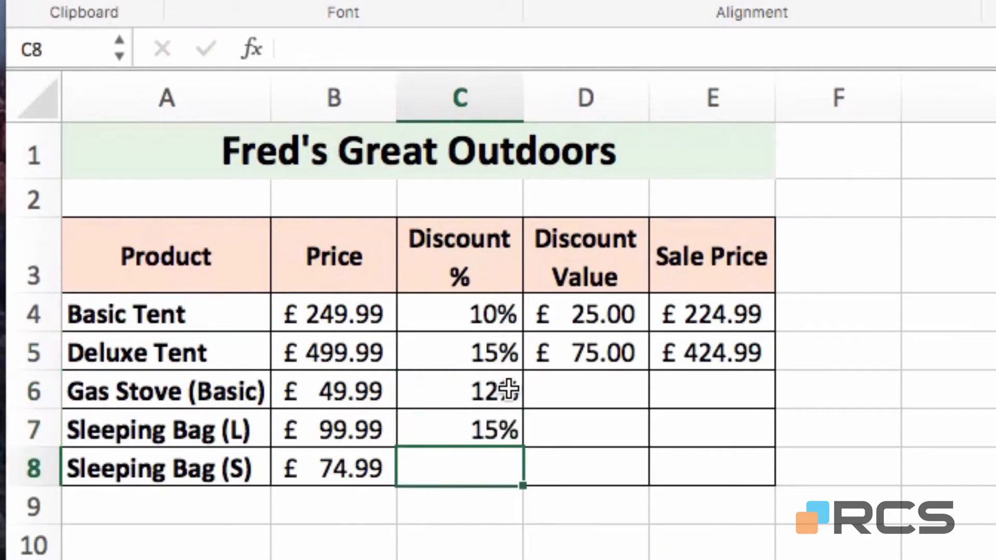
text(5)
key(Return)
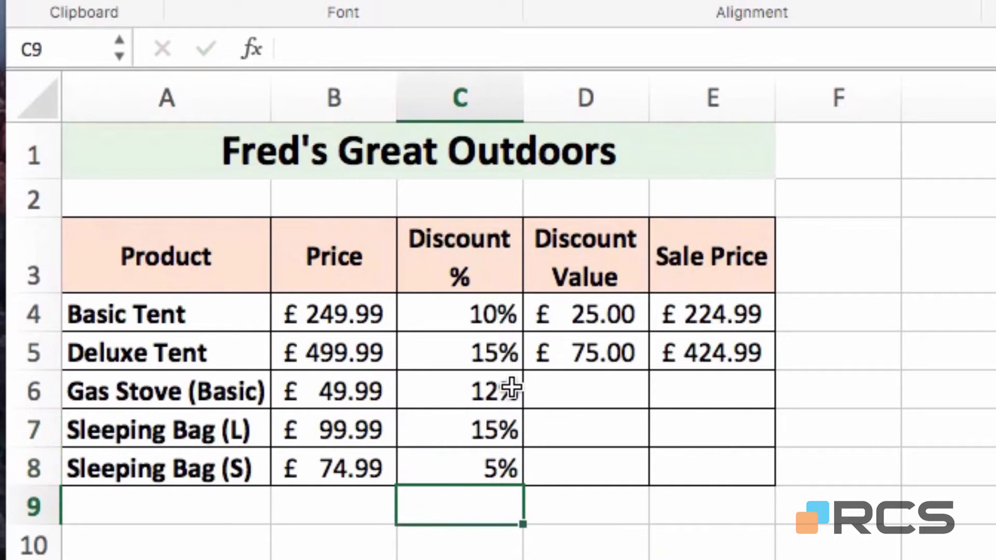
Copy the Deluxe Tent's discount value and sale price formulas from D5:E5 down to row 8 and inspect the copied formulas
click(570, 352)
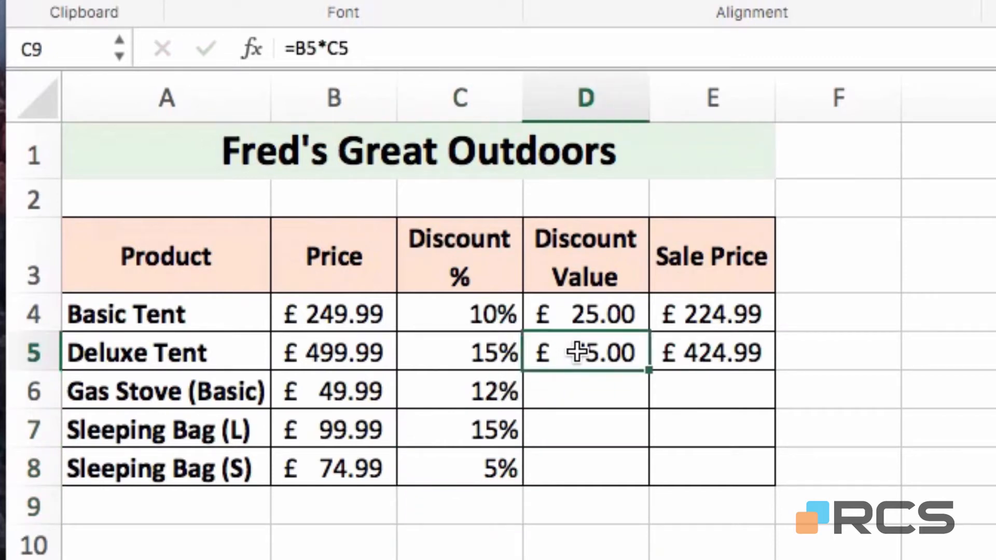
drag(575, 349, 662, 352)
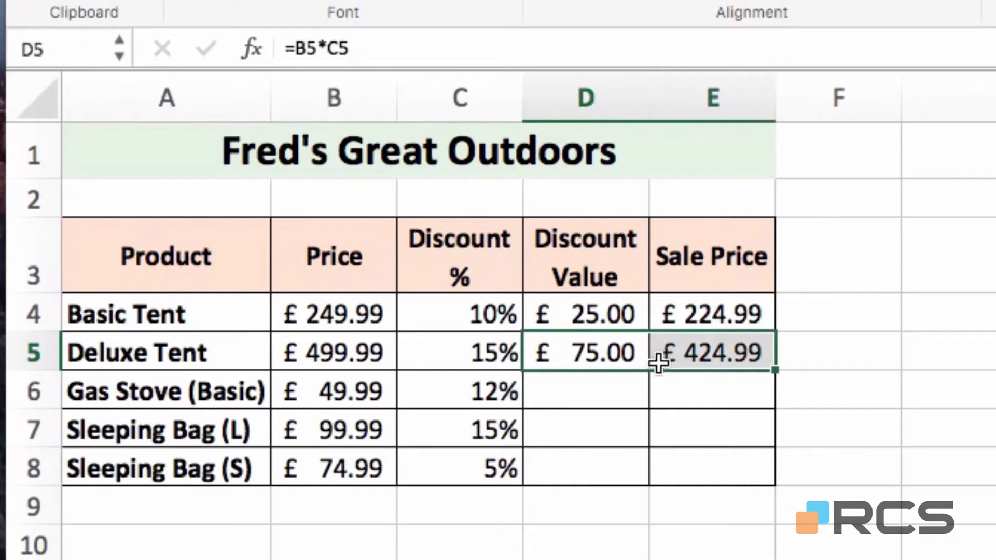
double_click(775, 372)
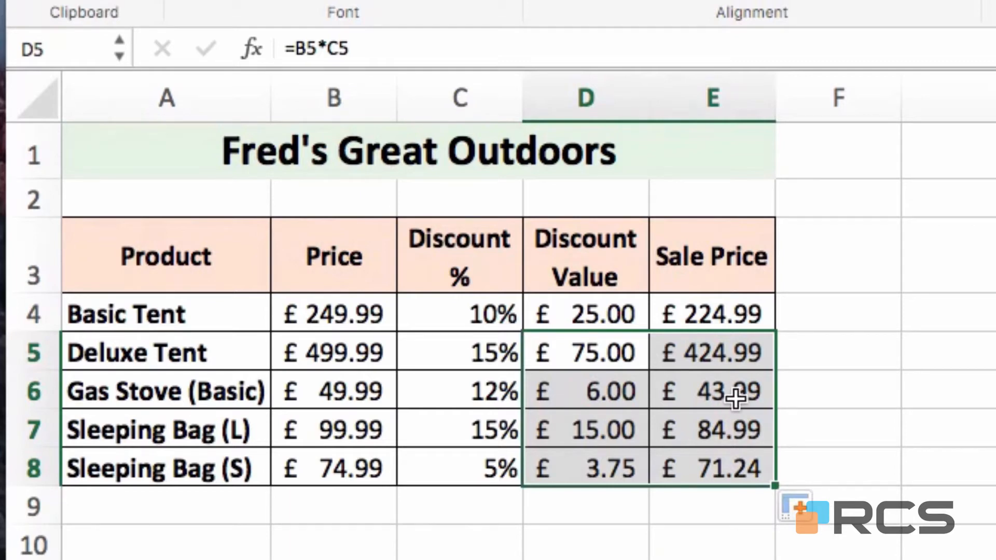
click(725, 353)
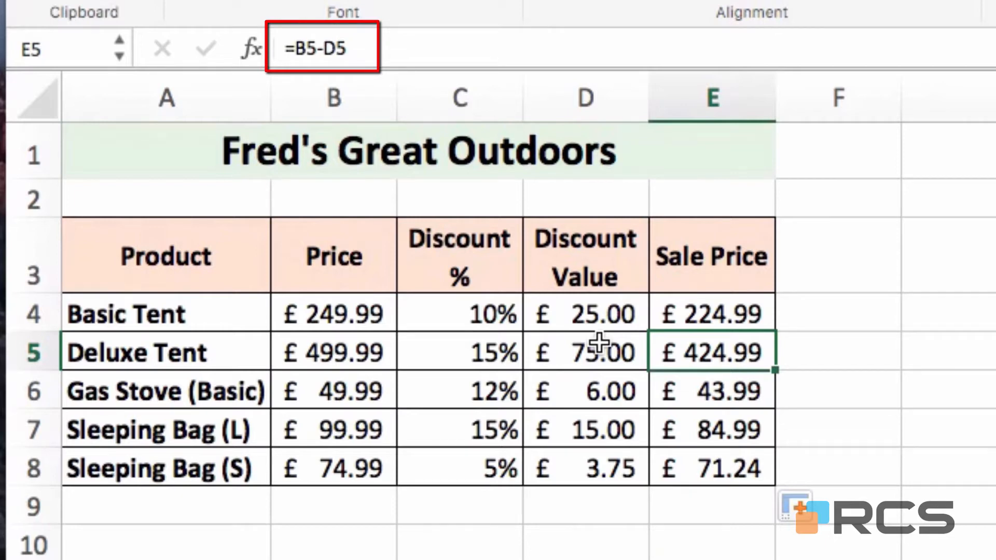
click(593, 395)
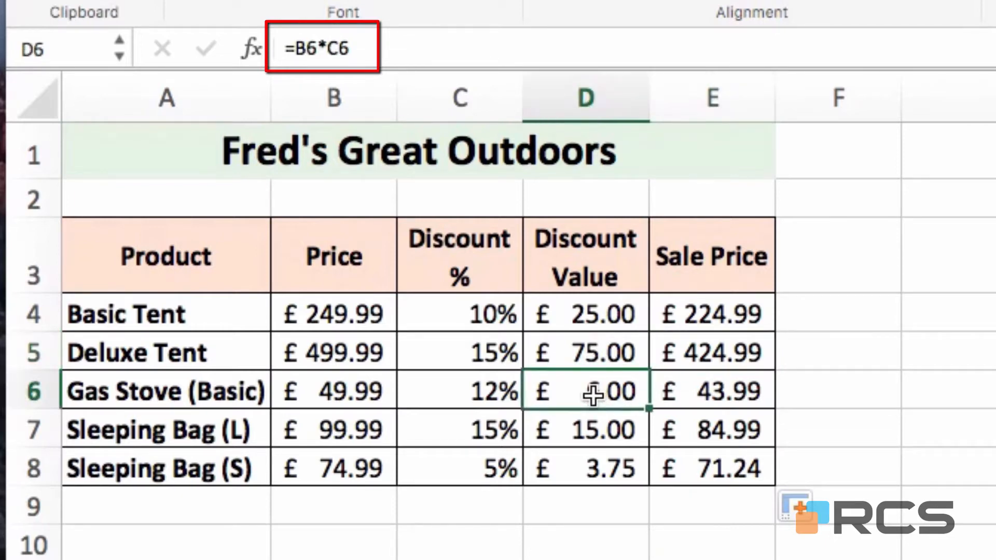
click(704, 393)
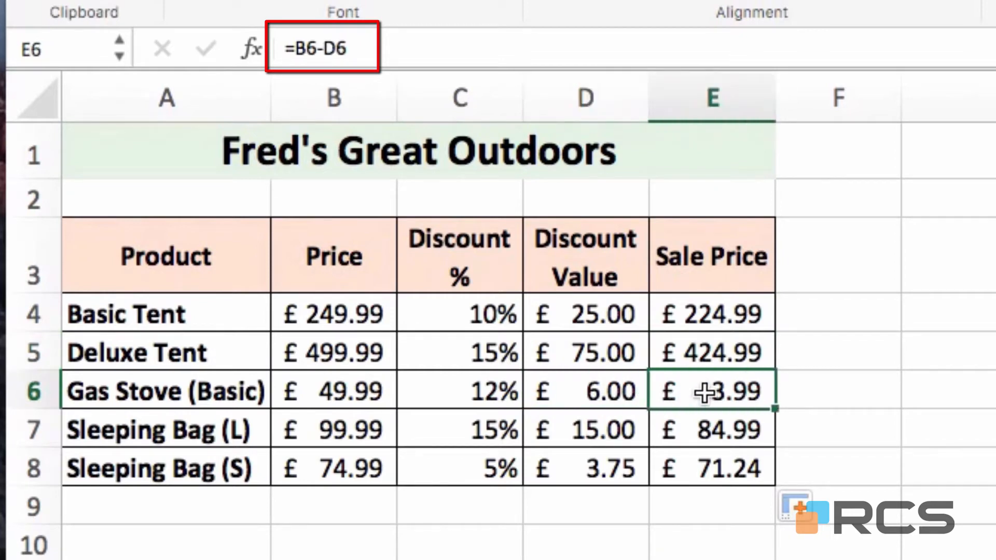
click(702, 426)
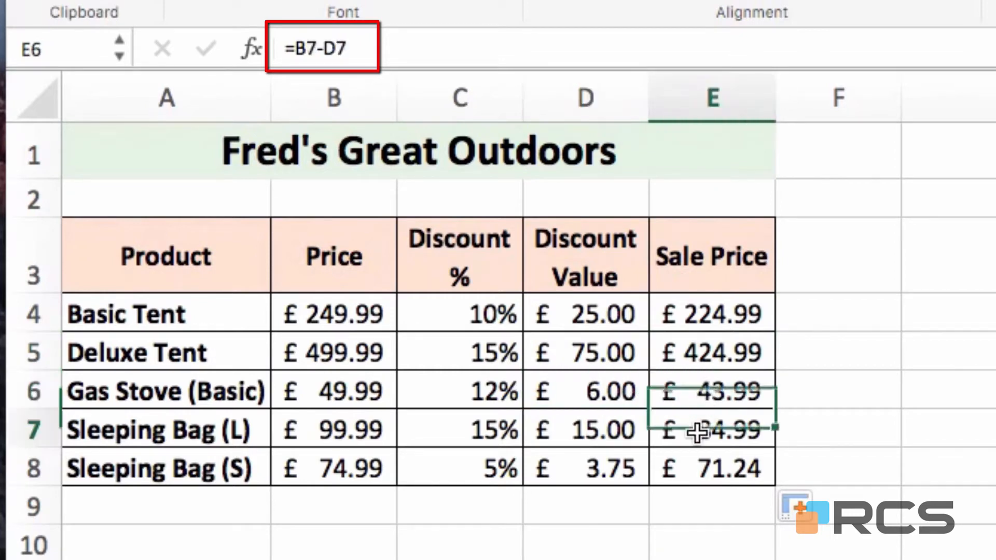
click(707, 462)
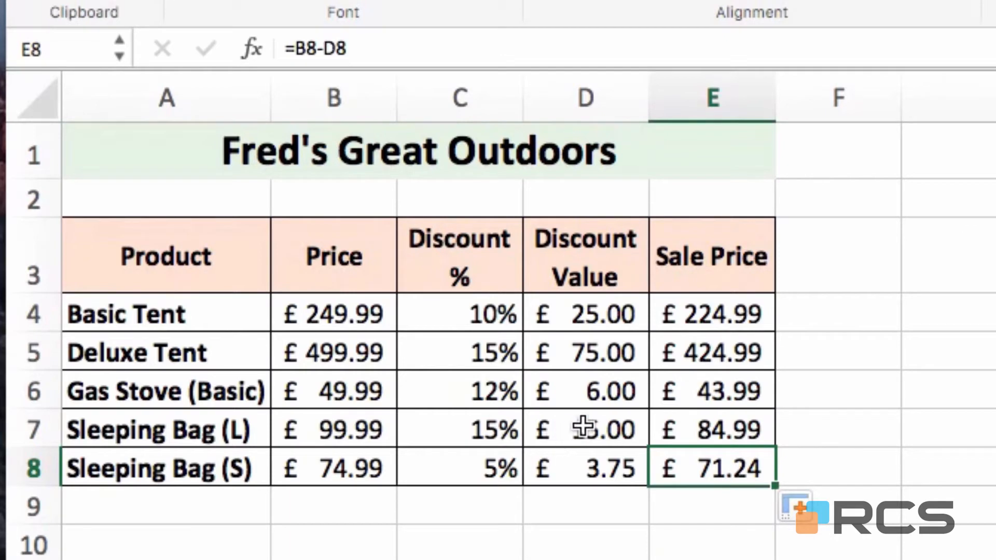
Copy the discount percentages from C4:C8 into the second table's C12:C16 and start the Basic Tent's sale price formula in D12
drag(471, 311, 472, 459)
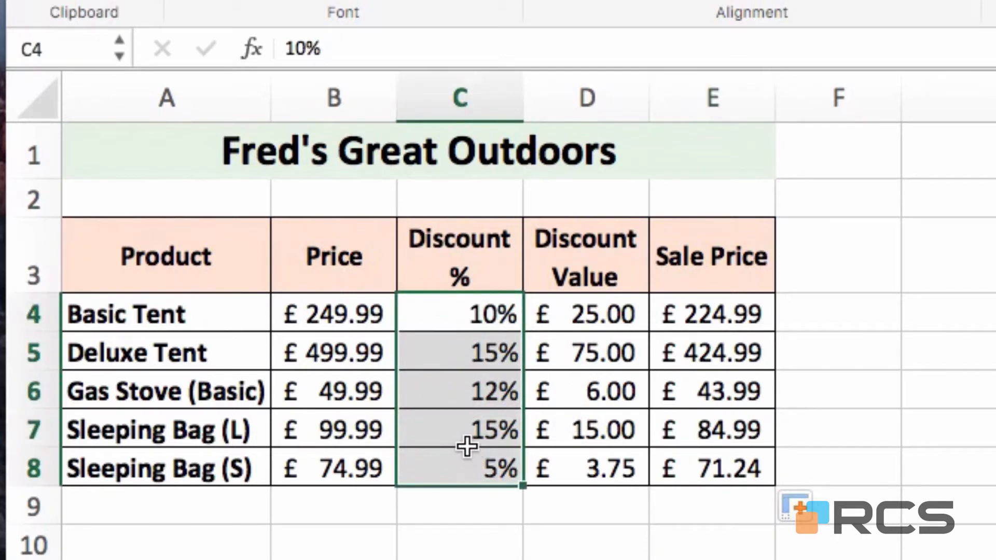
key(super+c)
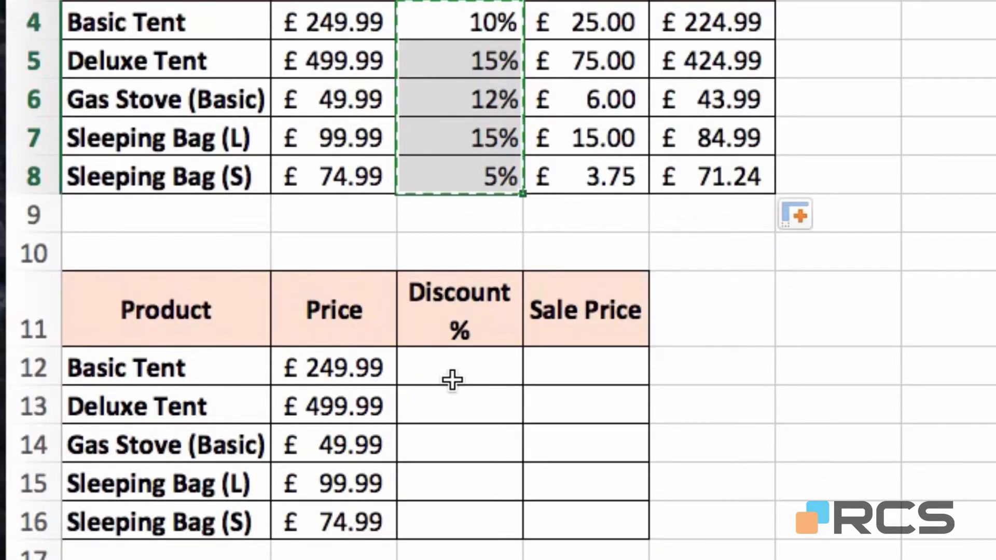
click(451, 372)
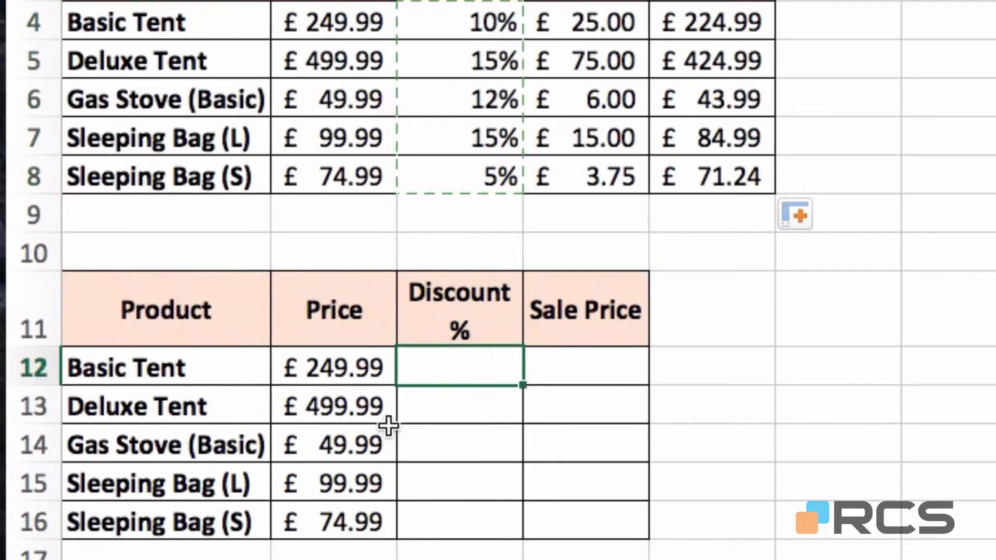
key(super+v)
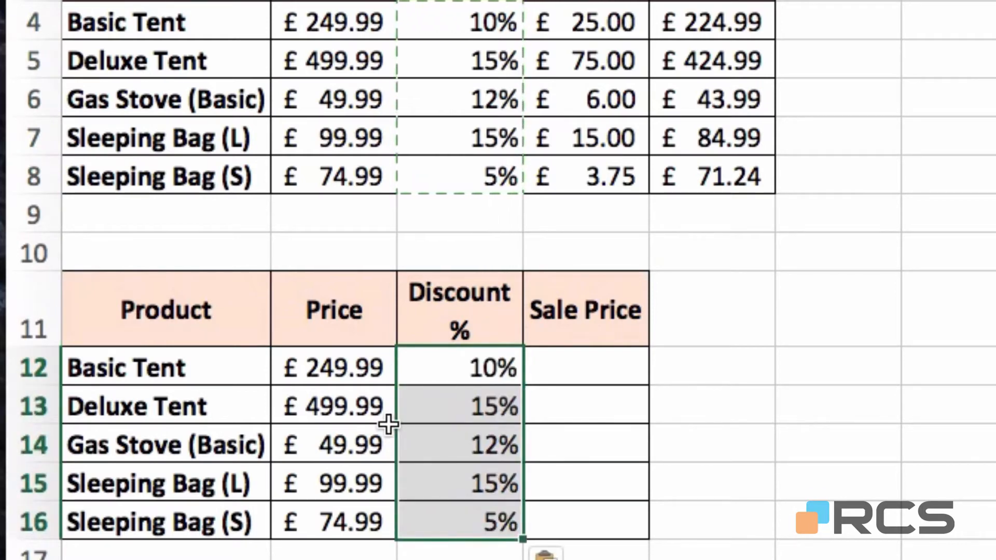
key(Escape)
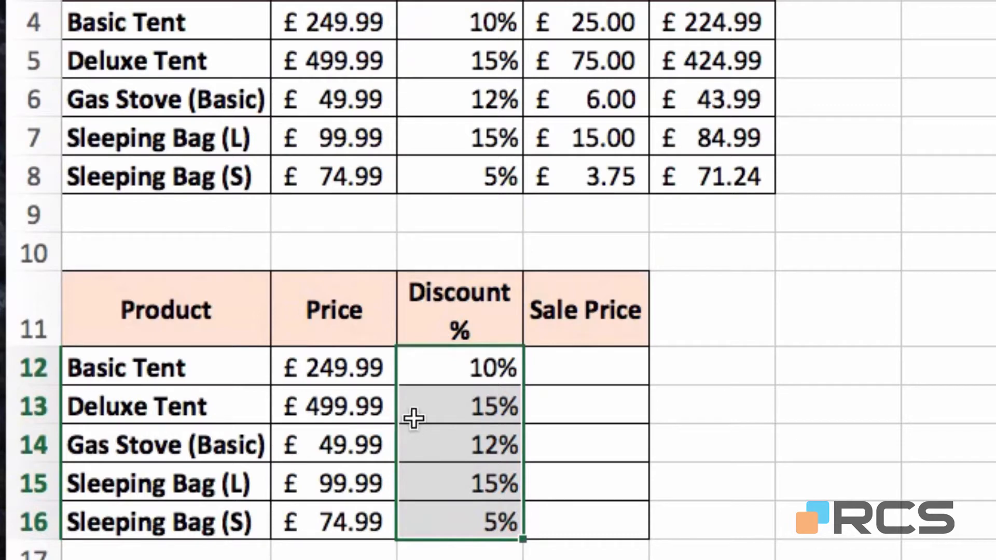
key(Right)
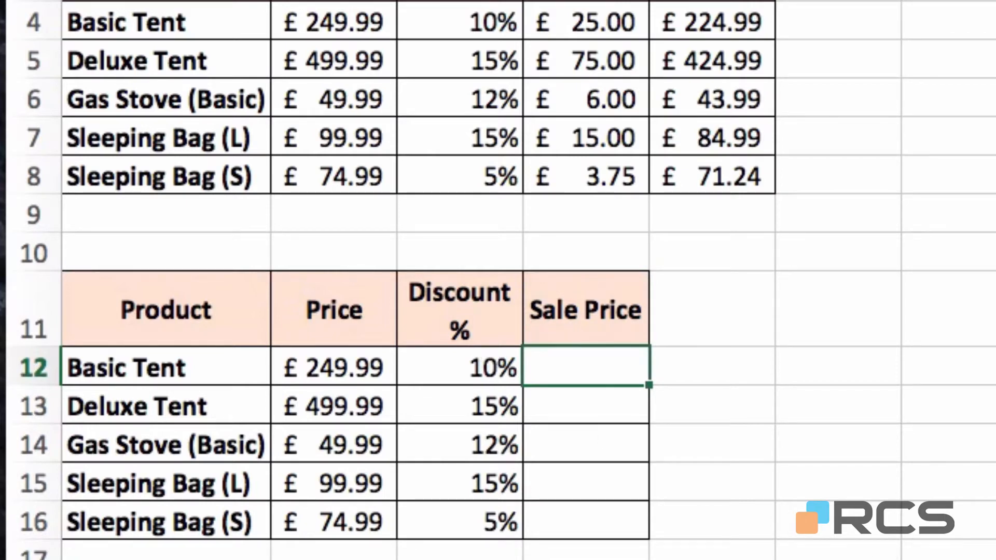
text(=)
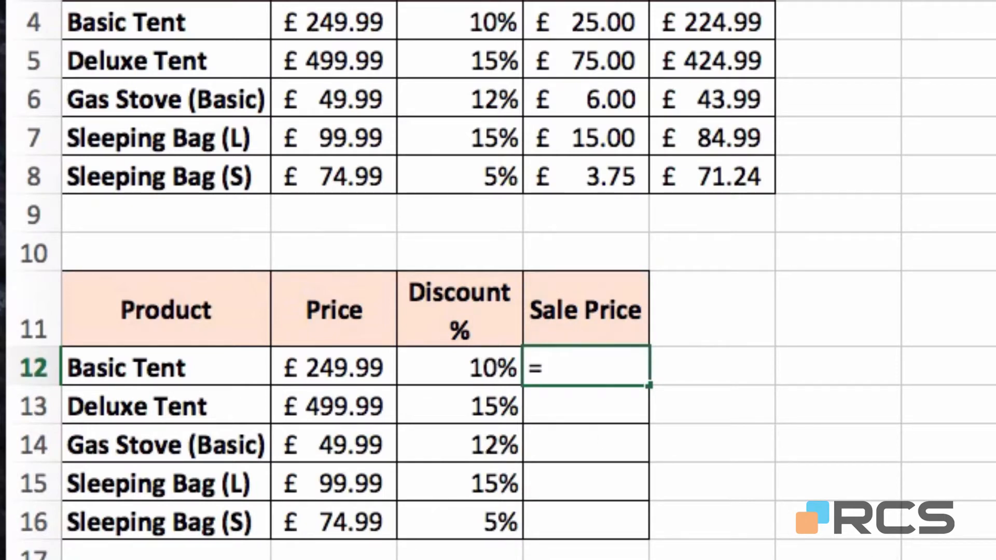
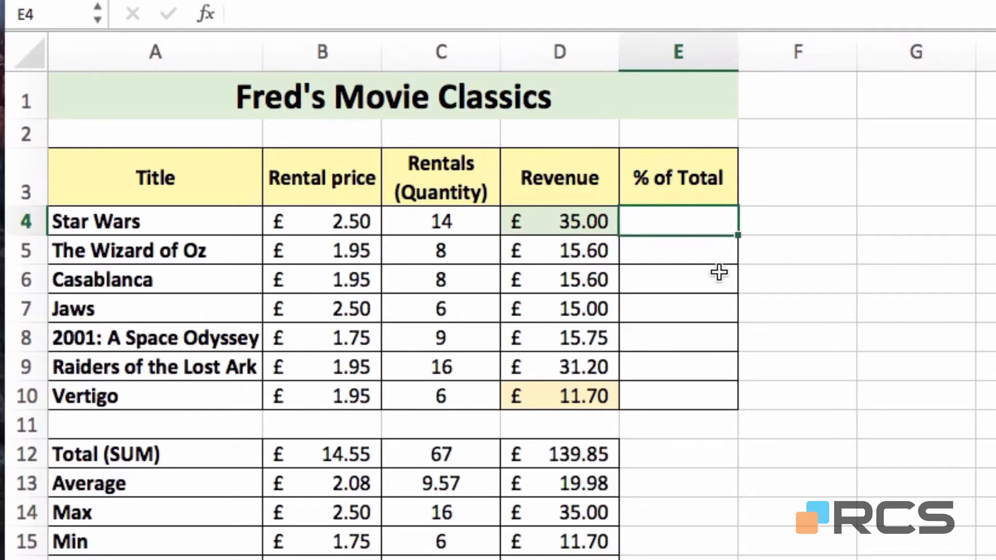
In the Fred's Movie Classics sheet, calculate Star Wars' share of total revenue in E4 with =D4/D12 and format it as a percentage
text(=)
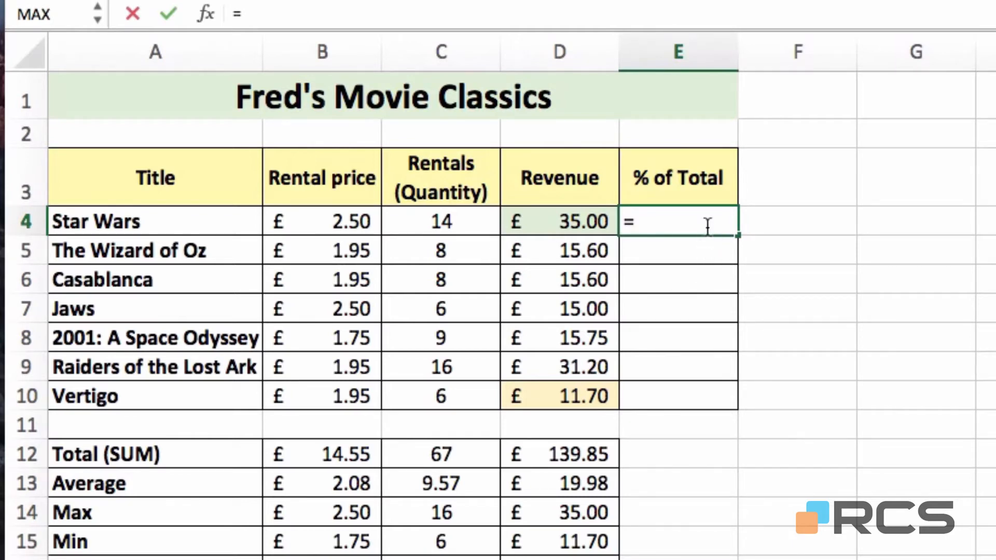
click(558, 221)
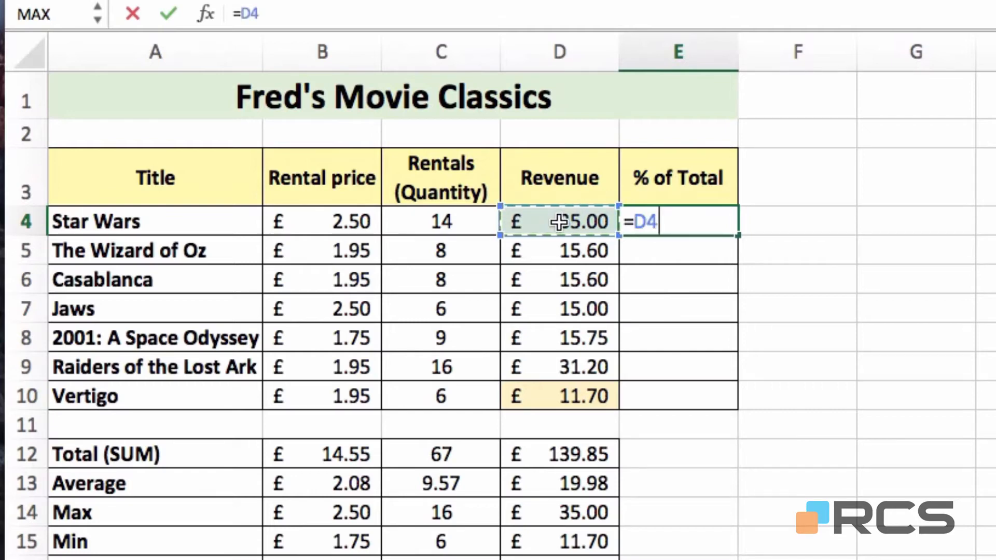
text(/)
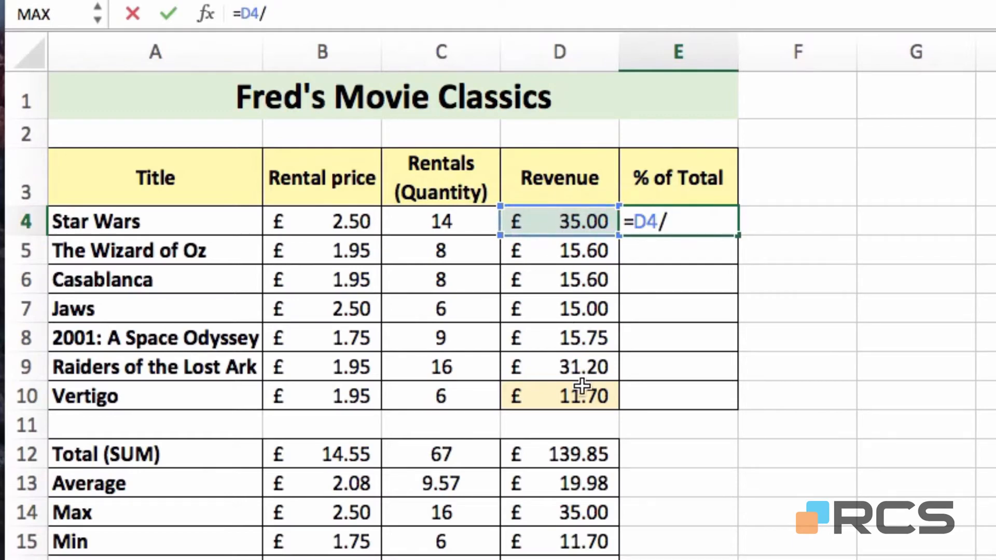
click(556, 455)
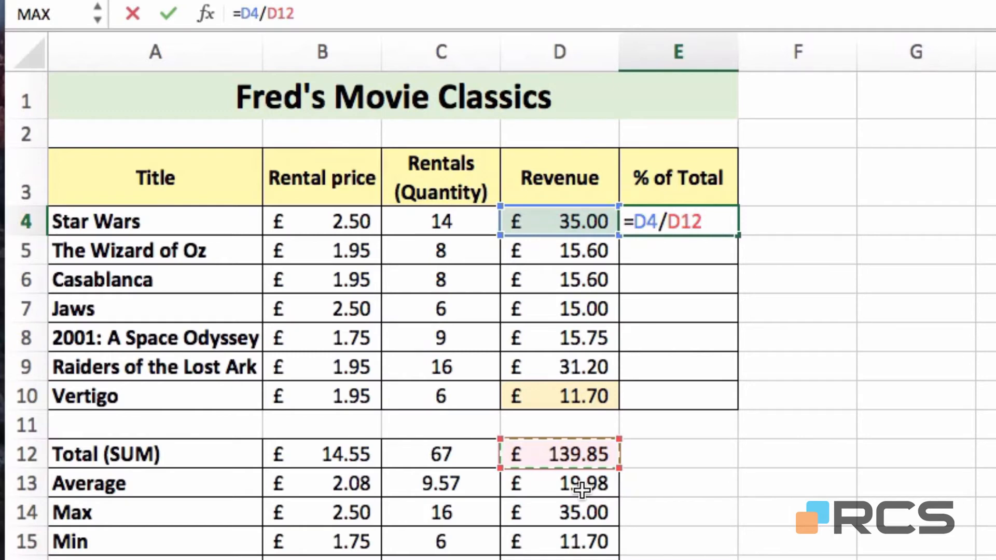
key(Return)
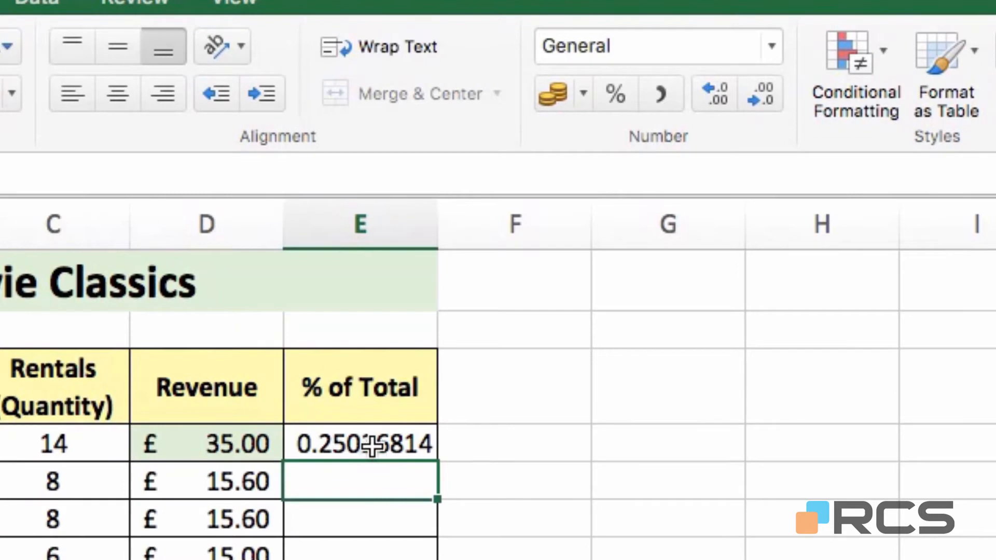
click(373, 445)
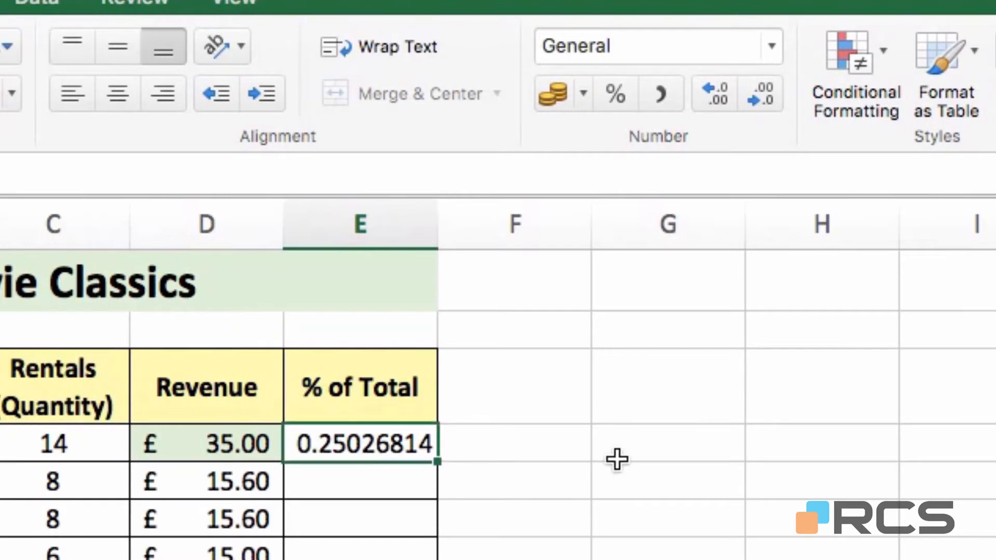
click(614, 95)
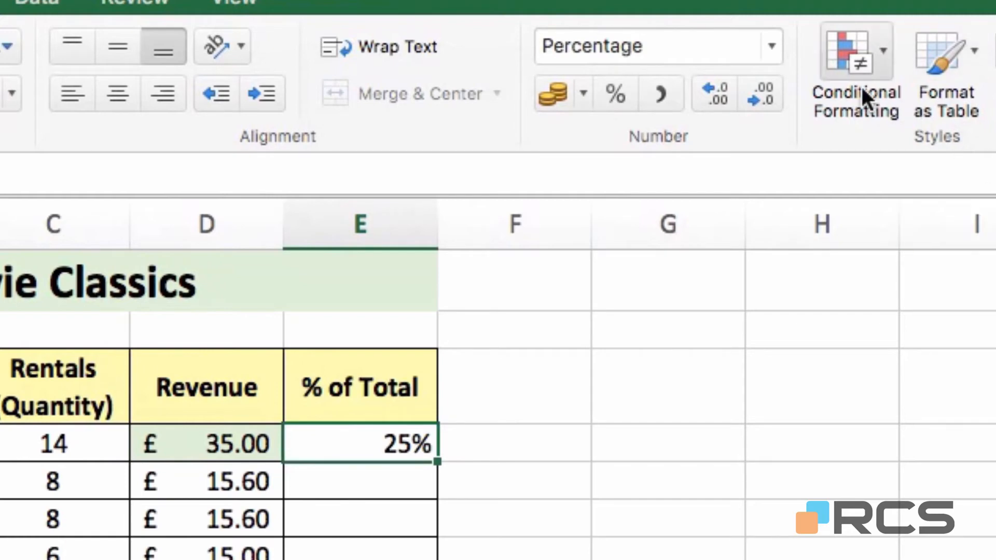
Add two decimal places to the Star Wars percentage in E4 and remove them again
click(718, 100)
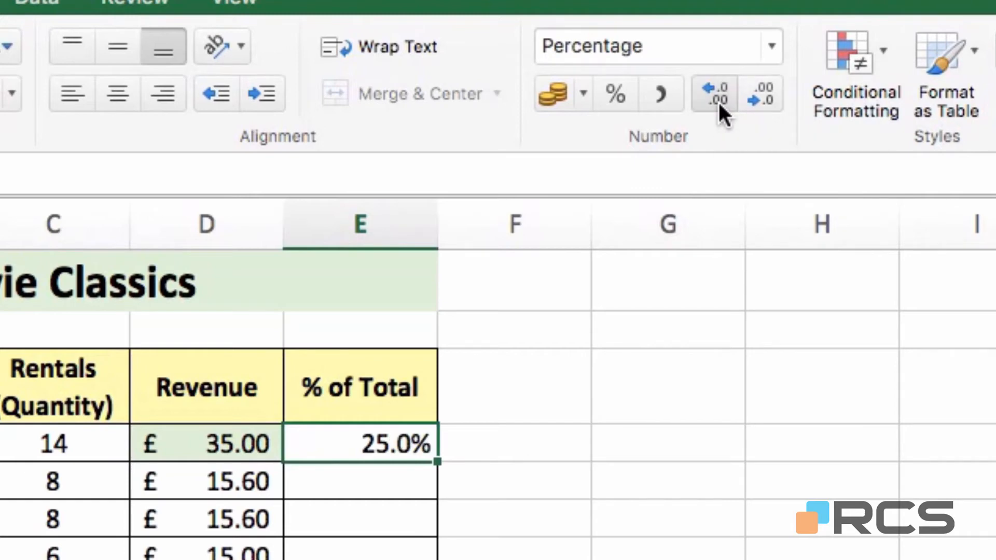
click(718, 100)
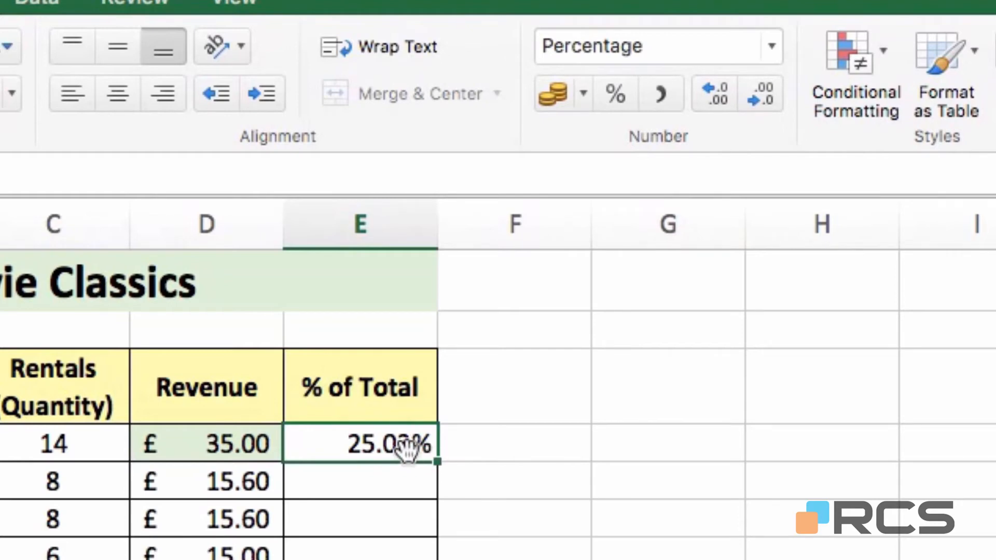
click(760, 101)
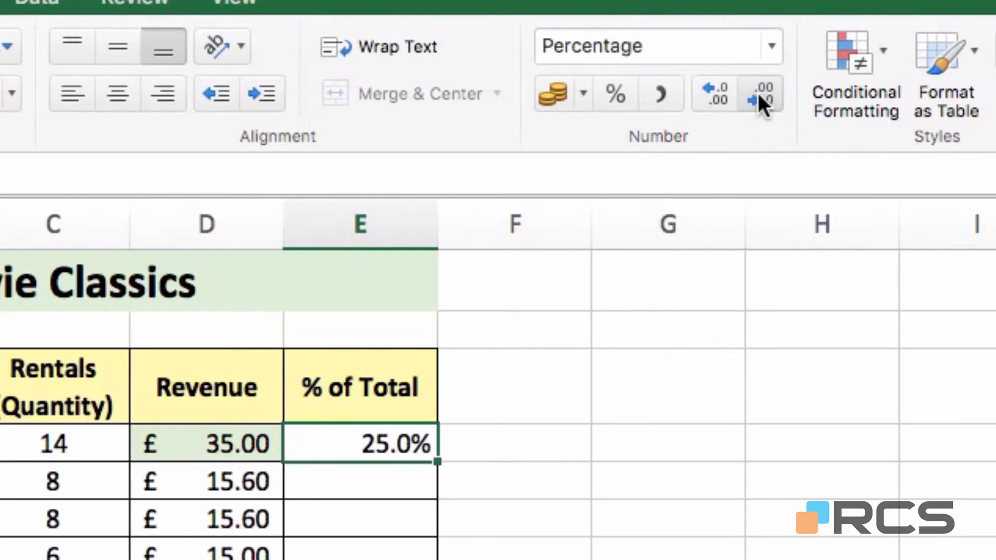
click(760, 101)
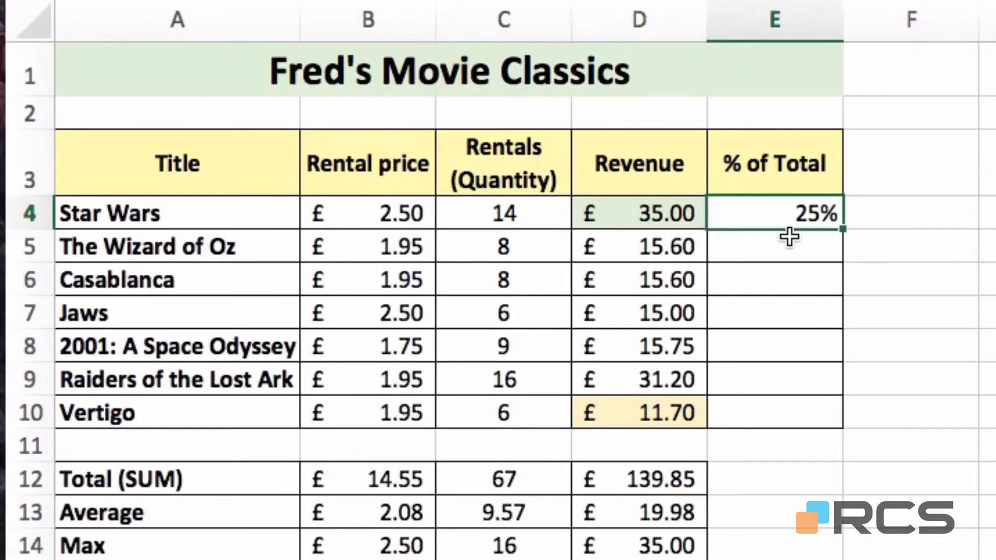
Calculate The Wizard of Oz's share of total revenue in E5 with the formula =D5/D12
click(780, 245)
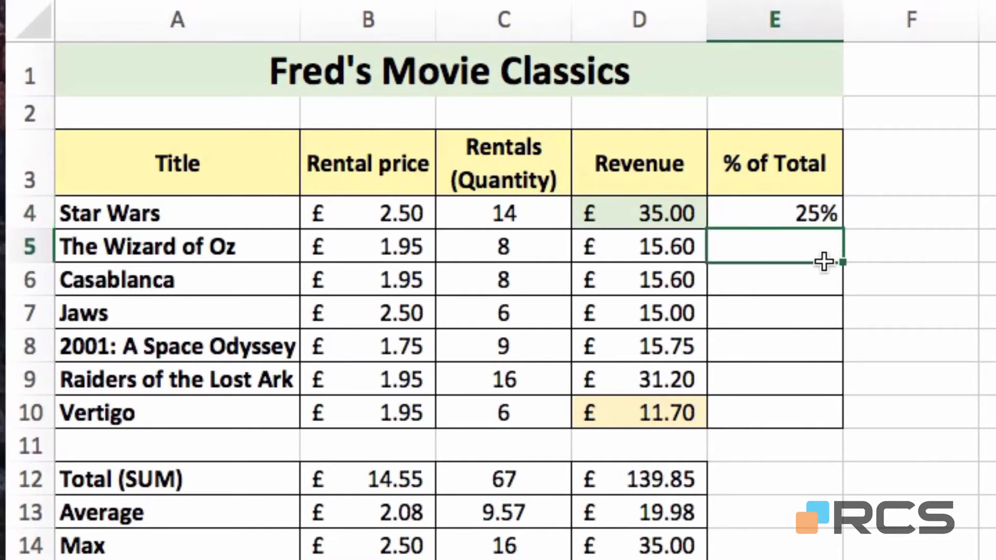
text(=)
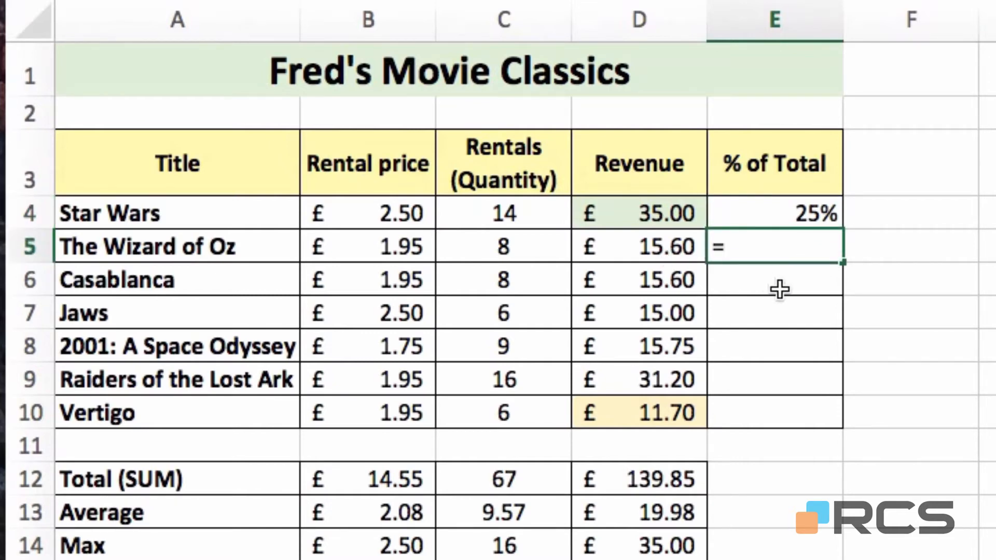
click(657, 247)
text(/)
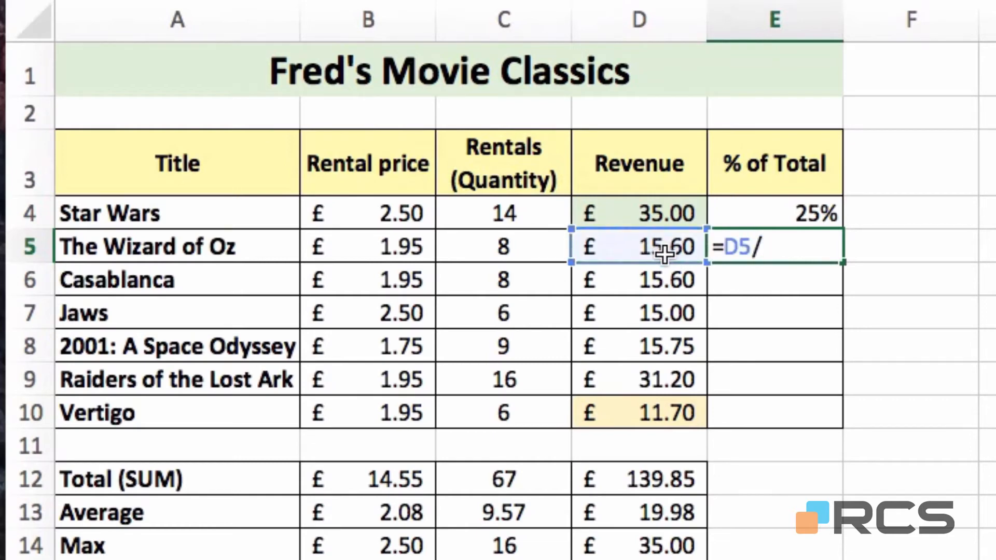
click(652, 481)
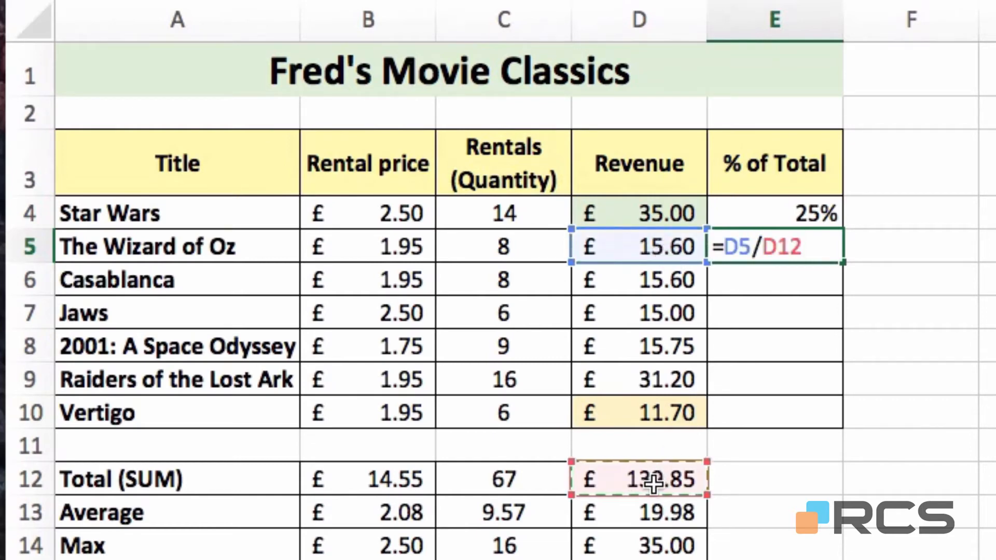
key(Return)
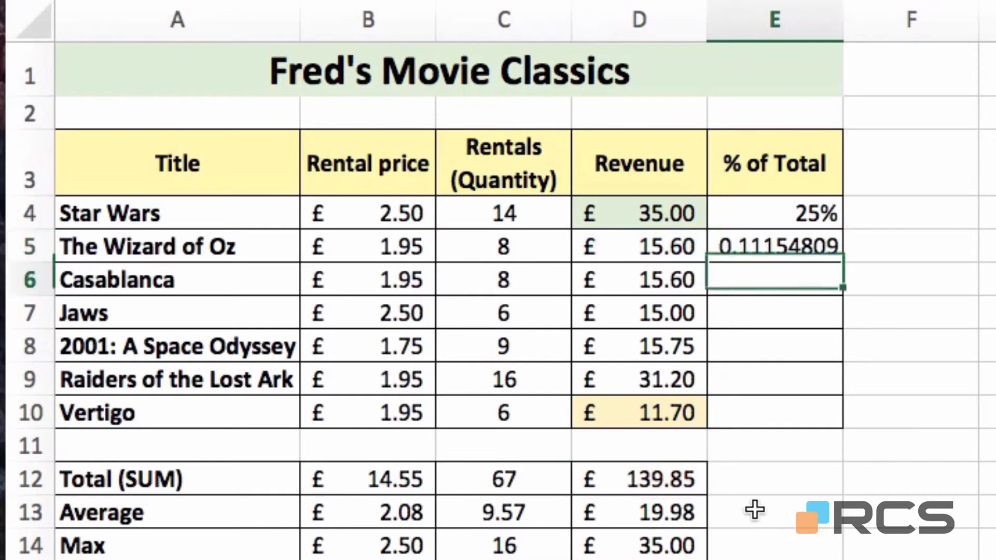
Format The Wizard of Oz's share in E5 as a percentage and fill its formula down to Vertigo in E10
click(803, 247)
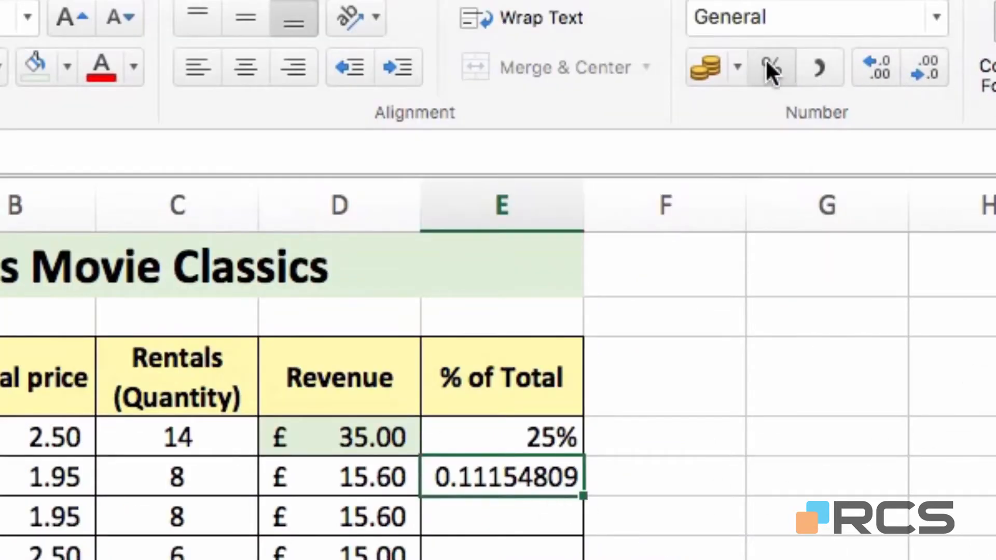
click(766, 67)
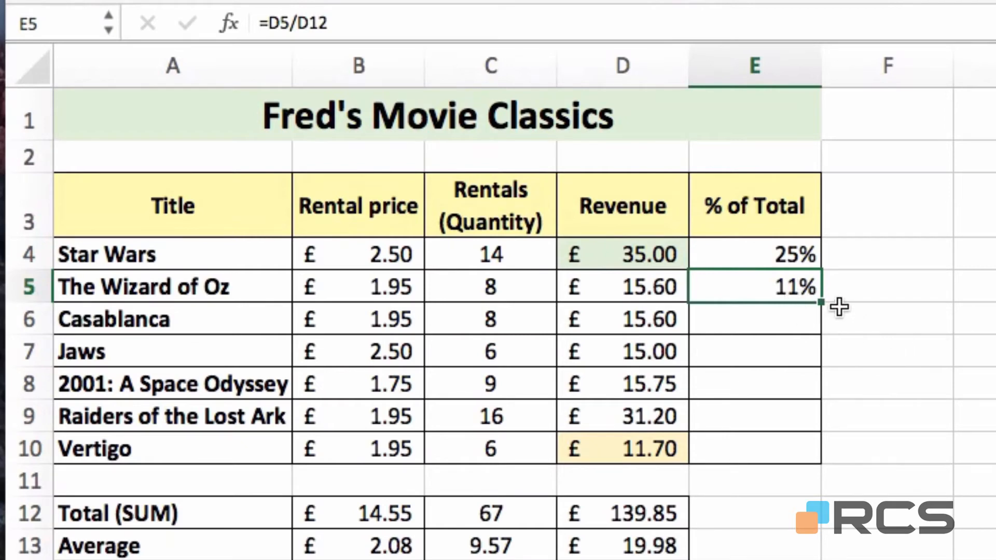
drag(824, 304, 825, 464)
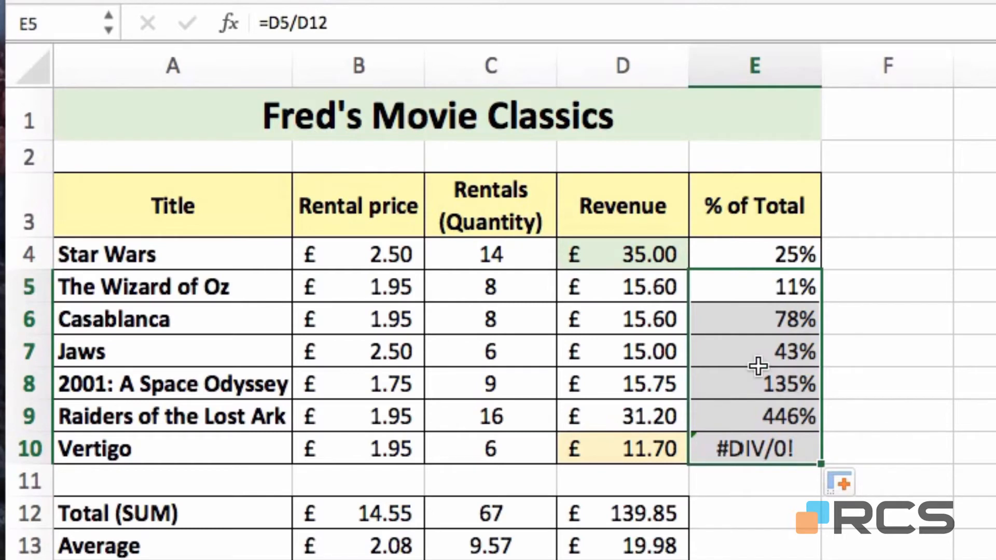
Check the filled % of Total formulas against the original in E4 and clear the range E4:E10
click(771, 321)
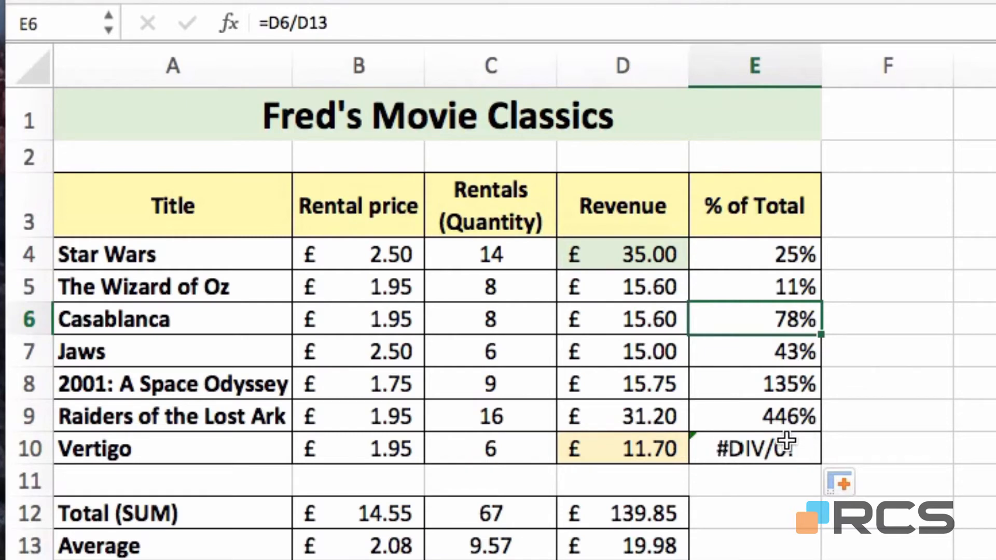
click(789, 287)
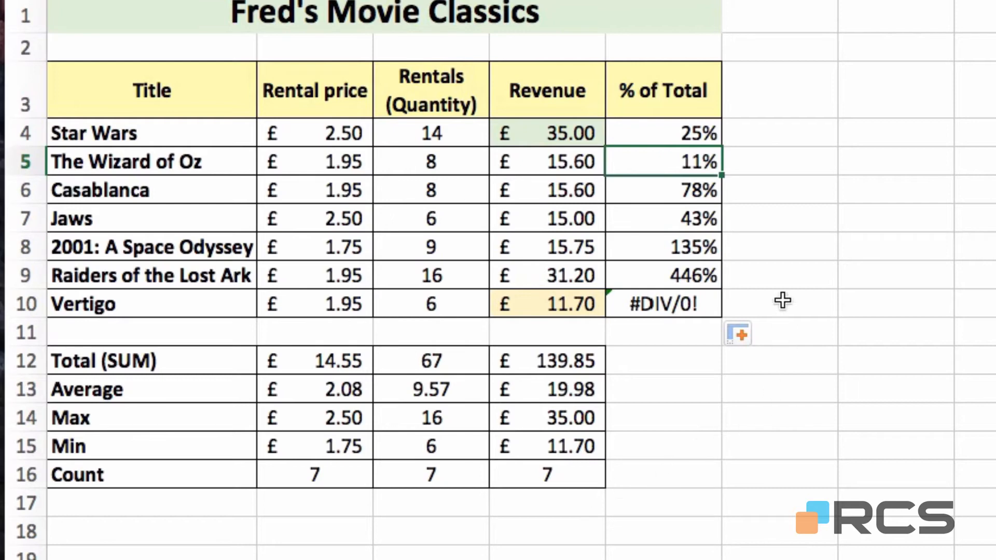
click(664, 302)
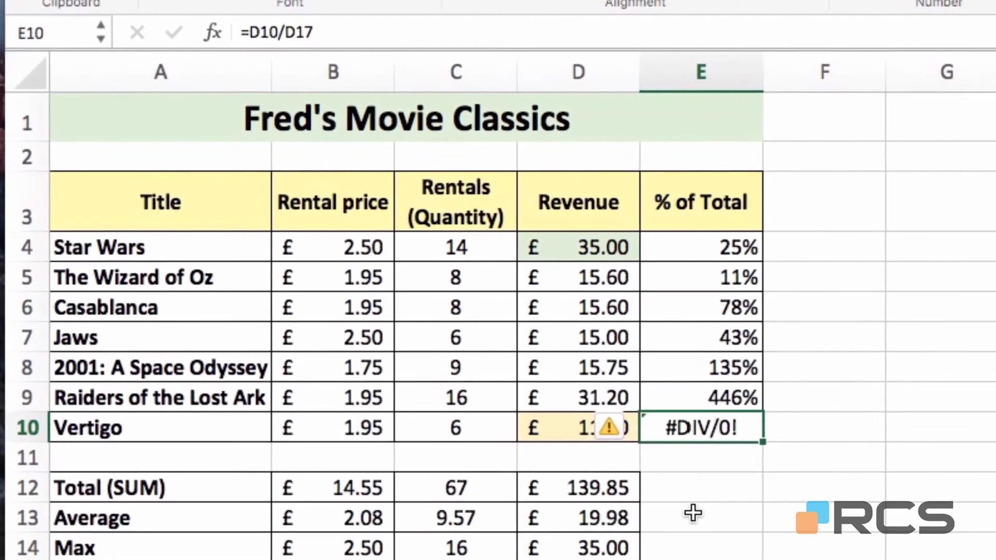
click(699, 249)
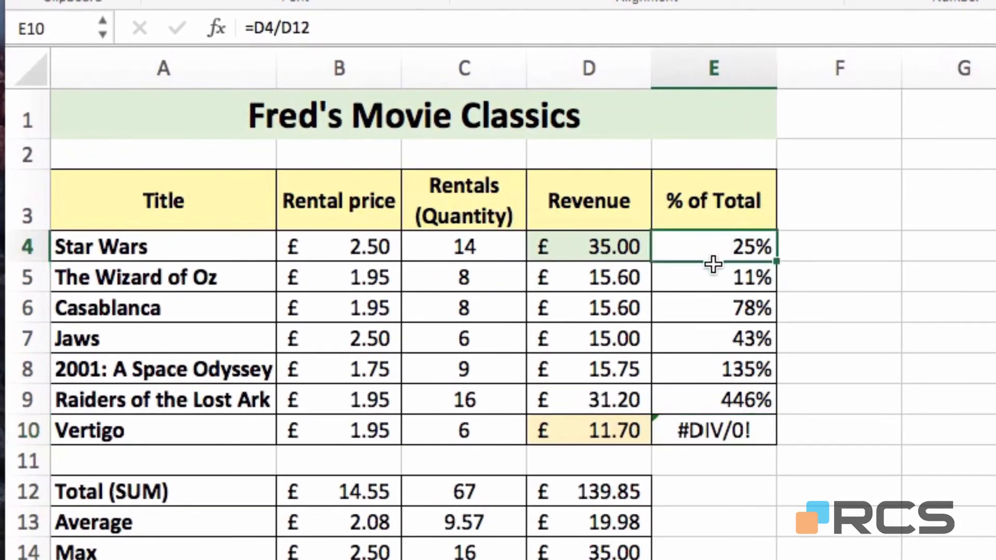
drag(713, 264, 710, 429)
key(Delete)
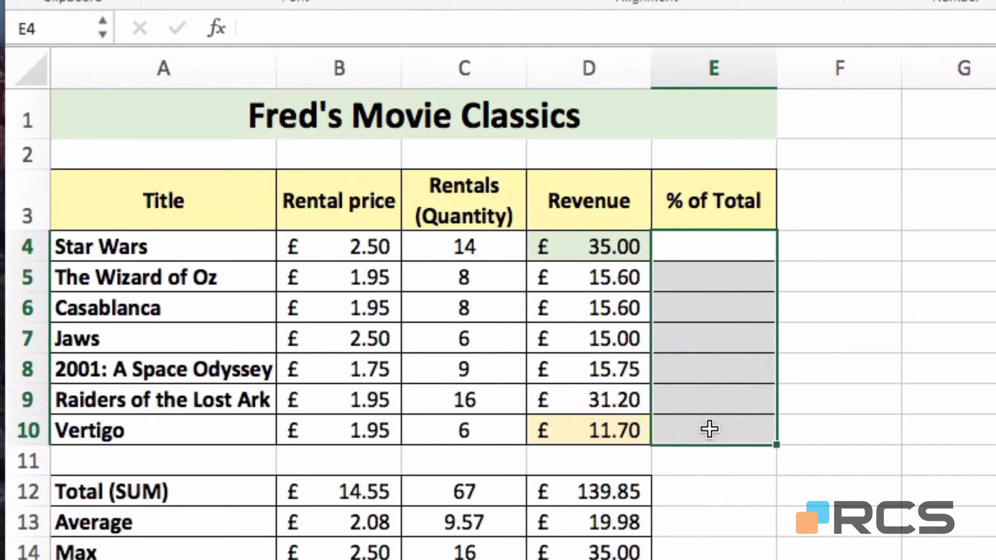
Calculate Star Wars' share of total revenue in E4 with an absolute reference to the total, =D4/$D$12
click(704, 244)
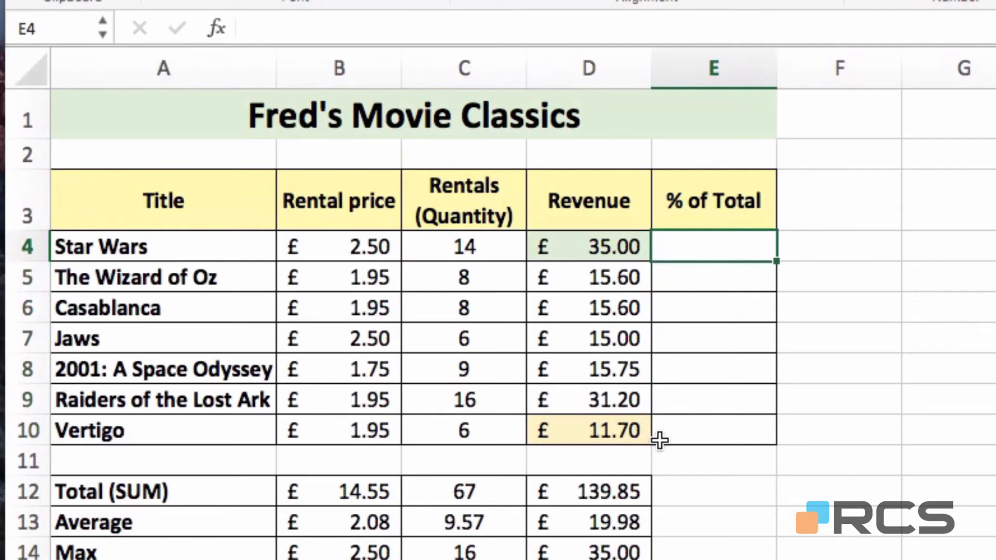
text(=)
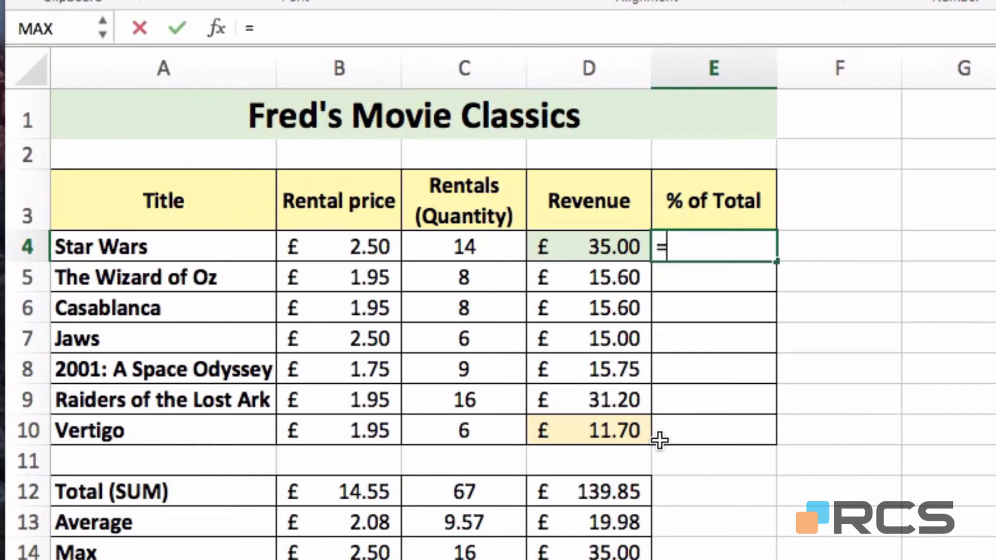
click(594, 249)
text(/)
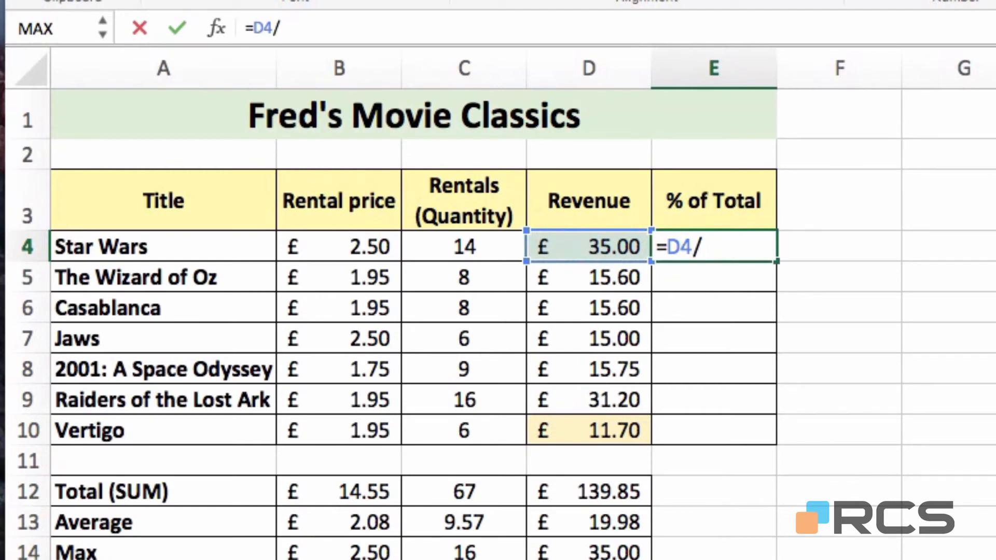
text($D$12)
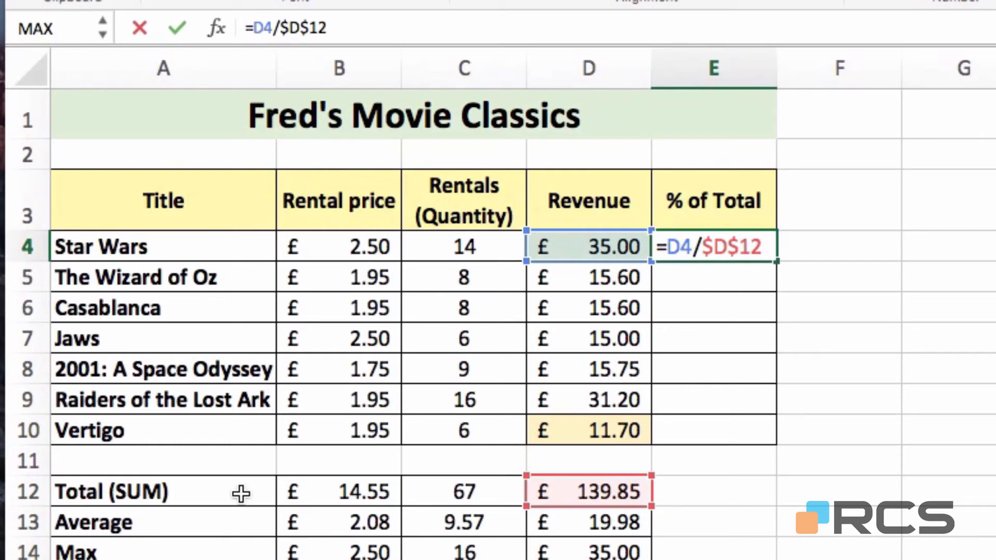
click(177, 28)
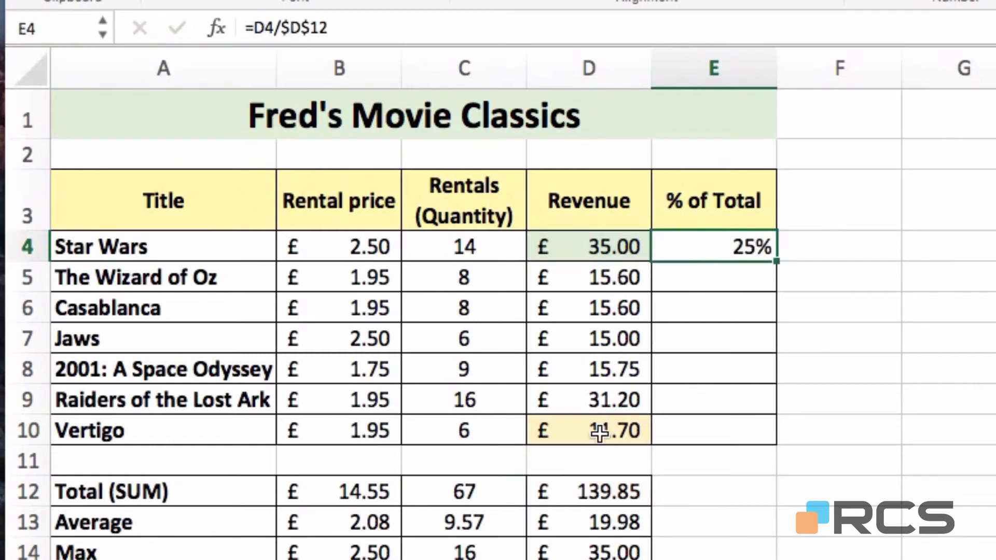
Fill the Star Wars percentage formula down to Vertigo in E10 and check the copied formulas in E7 to E10
drag(776, 260, 777, 437)
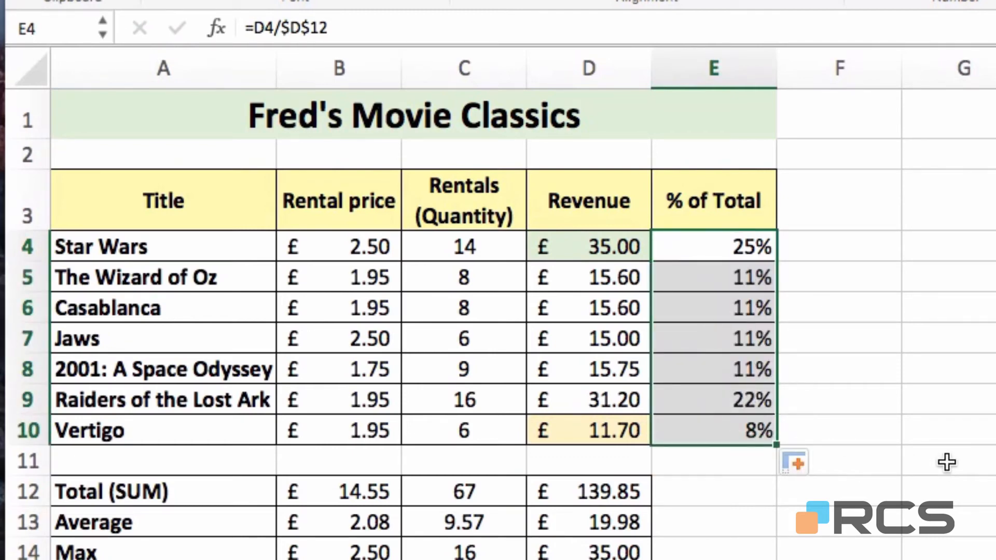
click(731, 340)
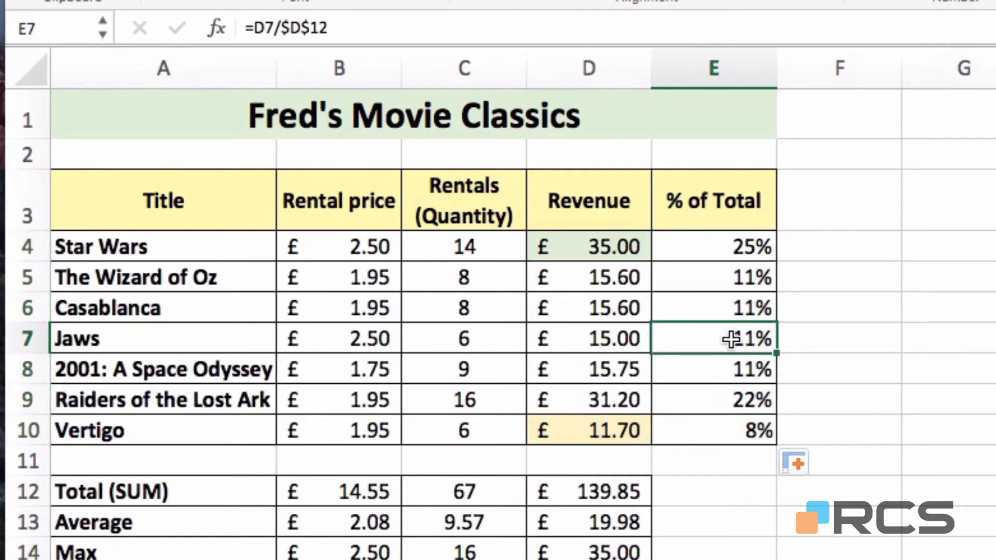
click(721, 371)
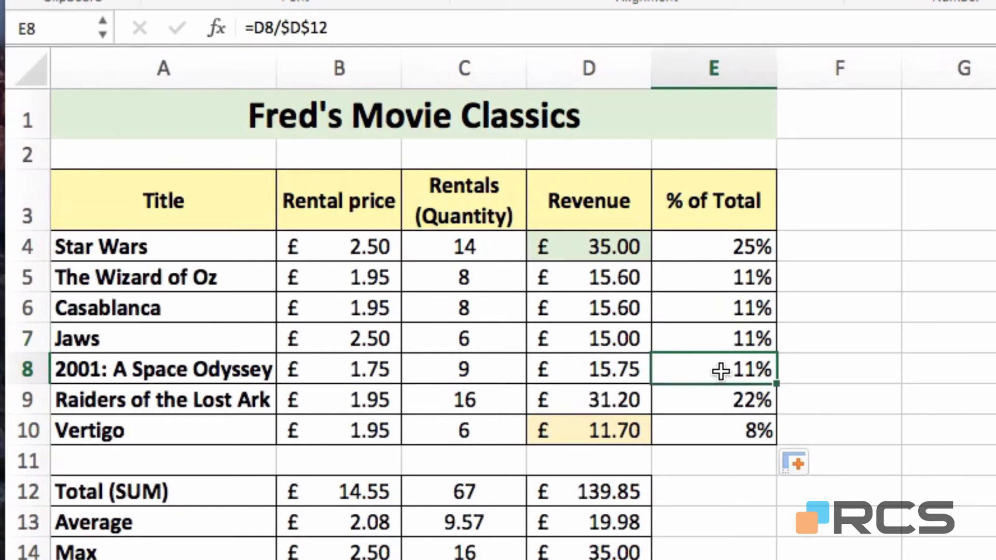
click(717, 400)
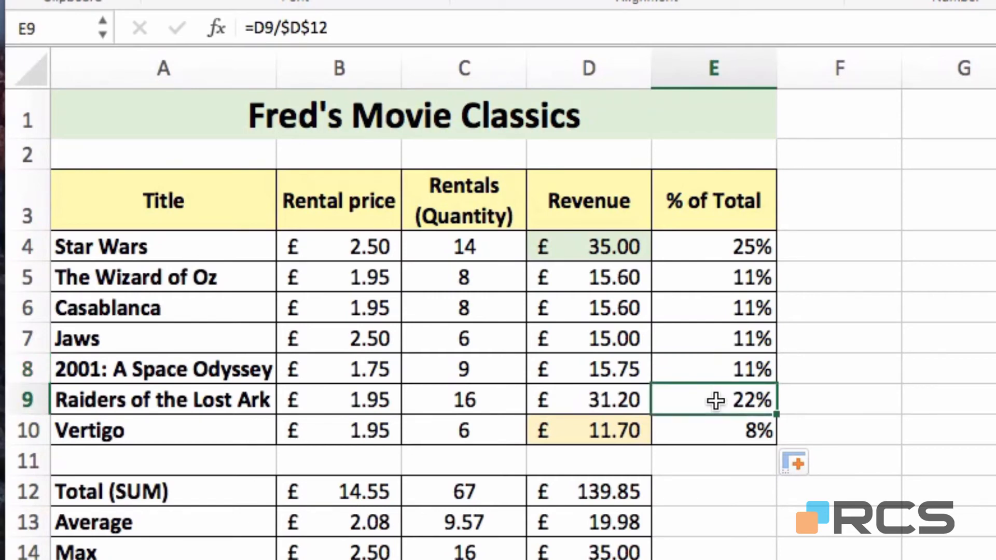
click(716, 428)
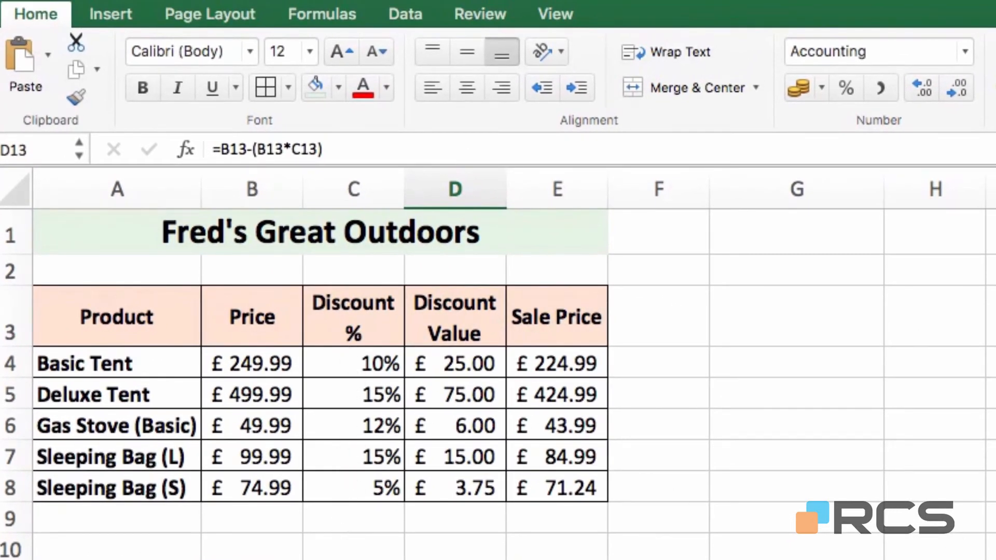
In the Fred's Great Outdoors sheet, enter the label Daily Discount in G1 and the value 10% in G2
click(771, 228)
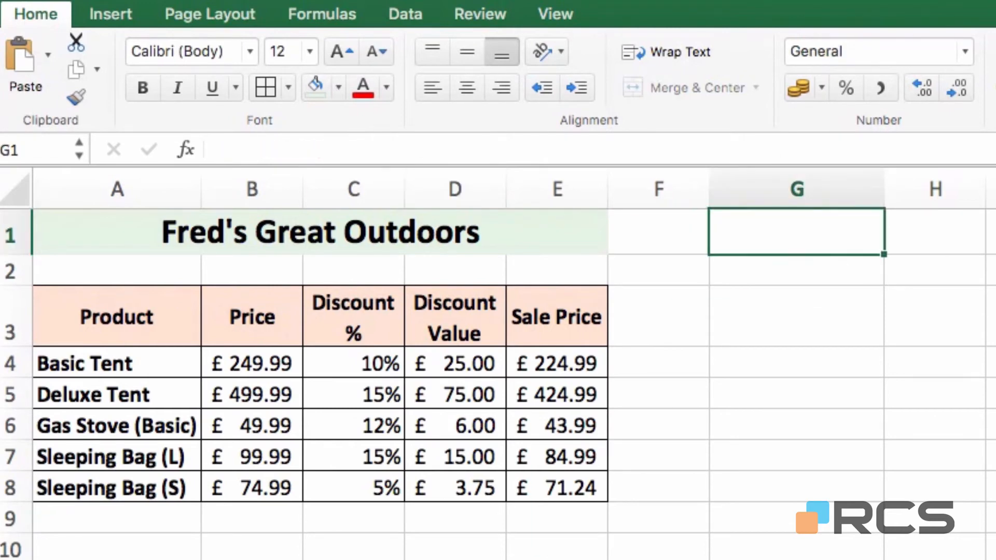
text(Dail)
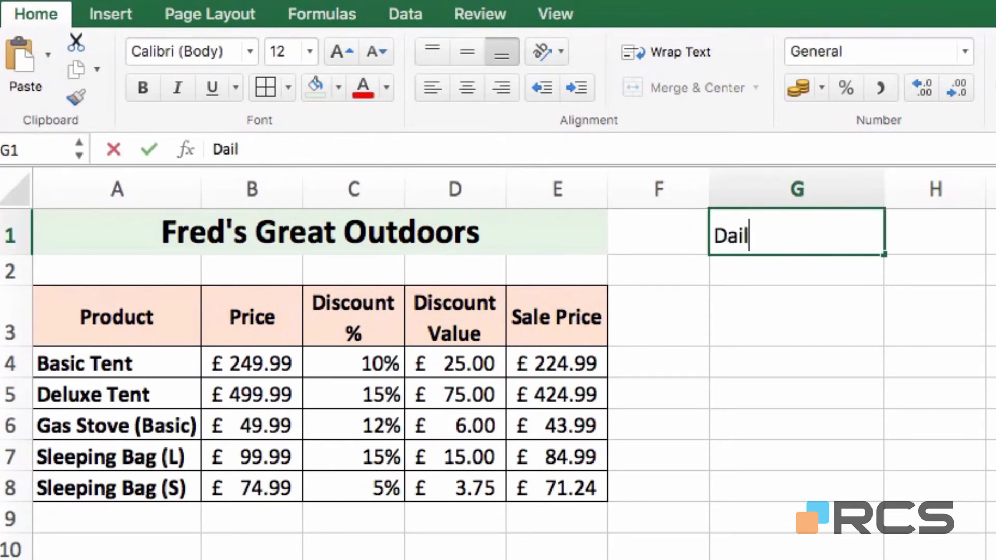
text(y Discount)
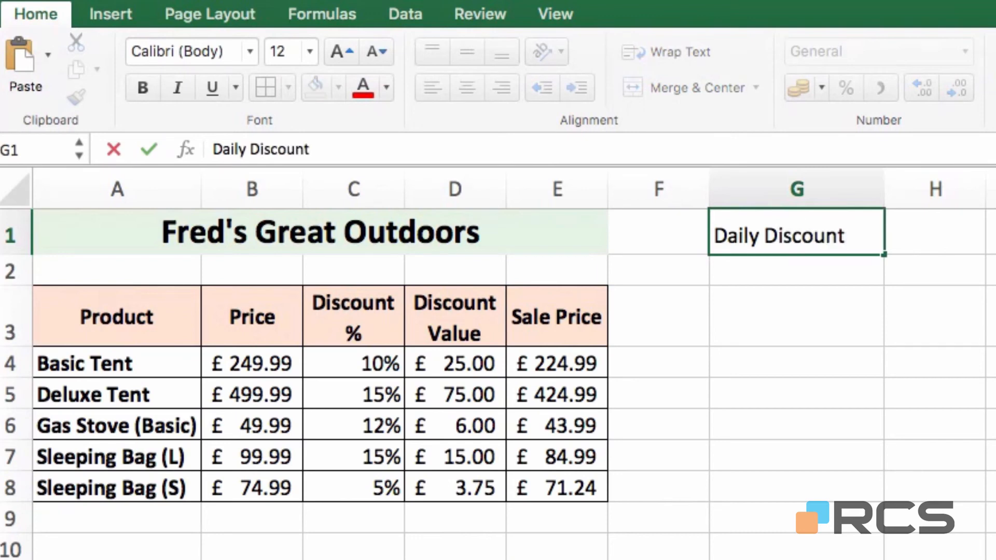
key(Return)
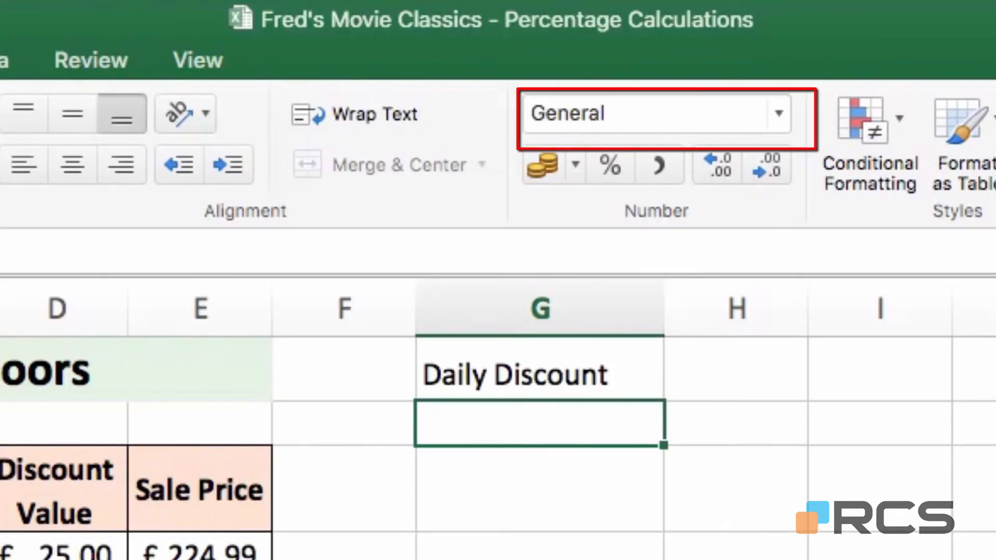
text(10%)
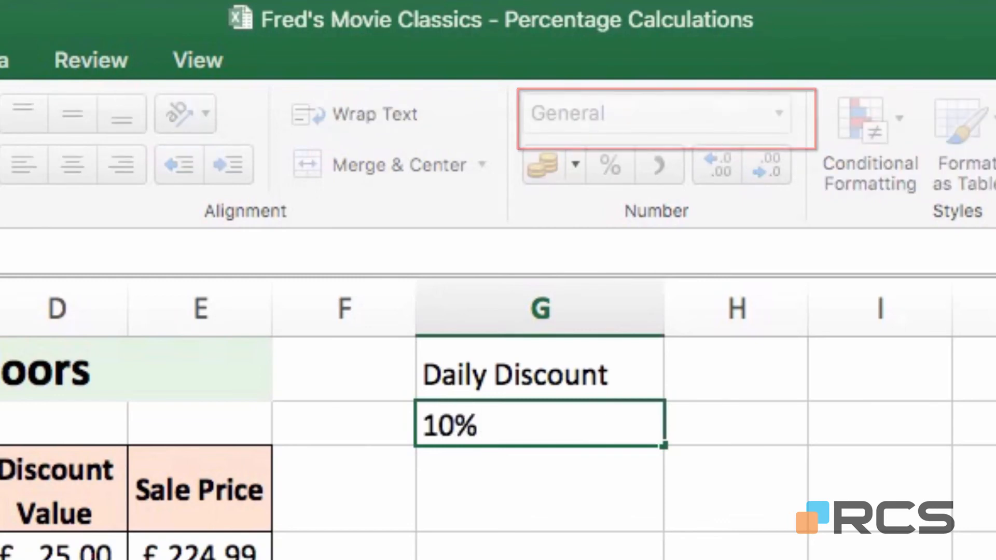
key(Return)
click(540, 424)
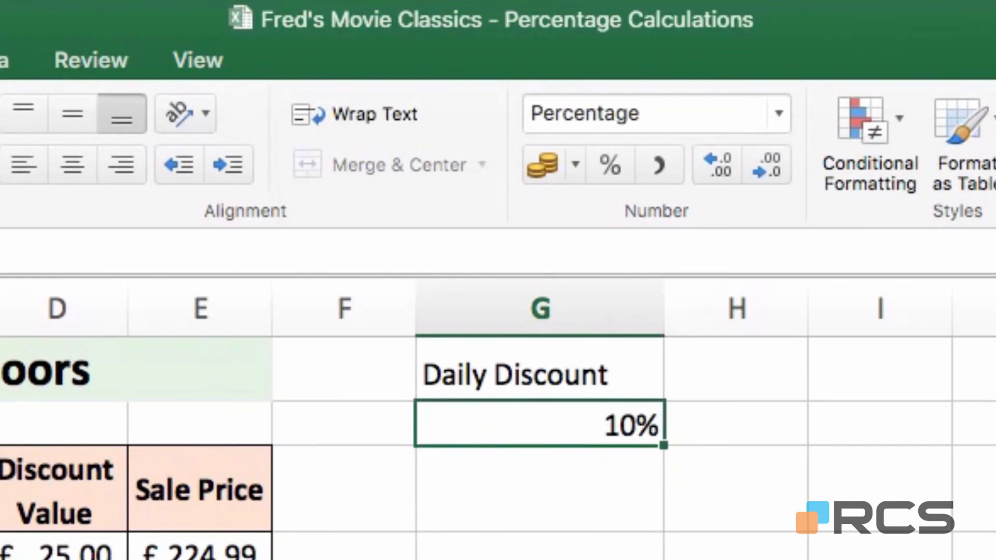
text(10)
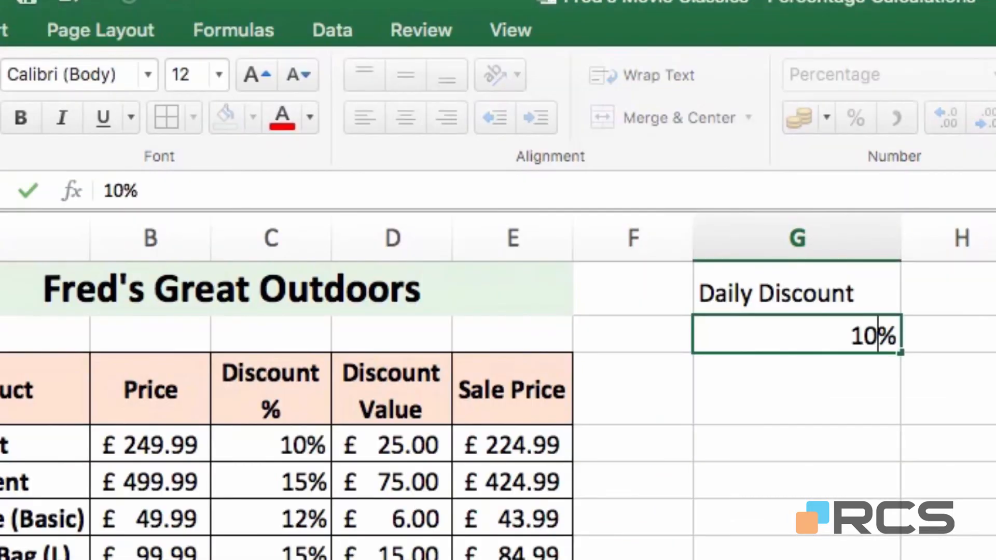
key(Return)
Make the Daily Discount label and its percentage in G1:G2 bold and centred
drag(791, 268, 717, 328)
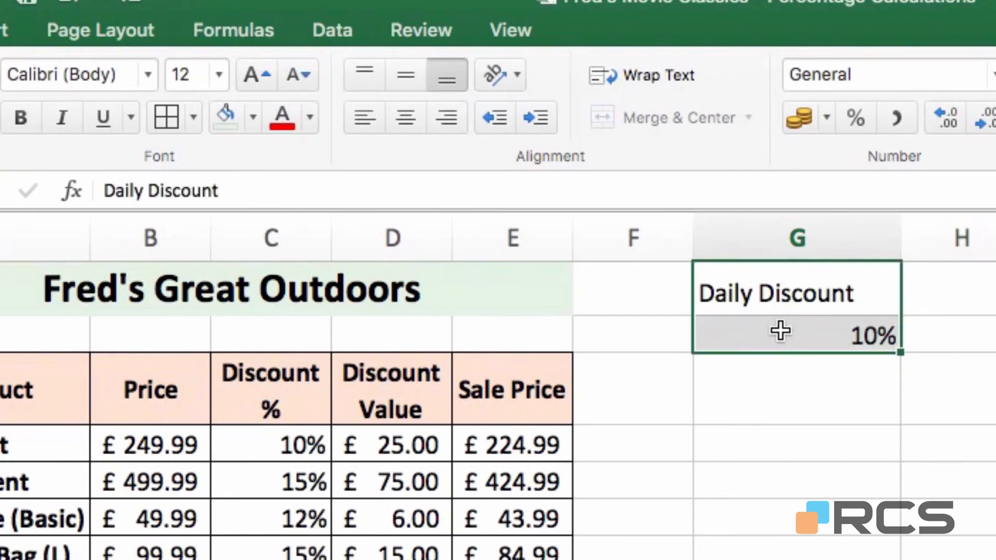
click(23, 117)
click(406, 123)
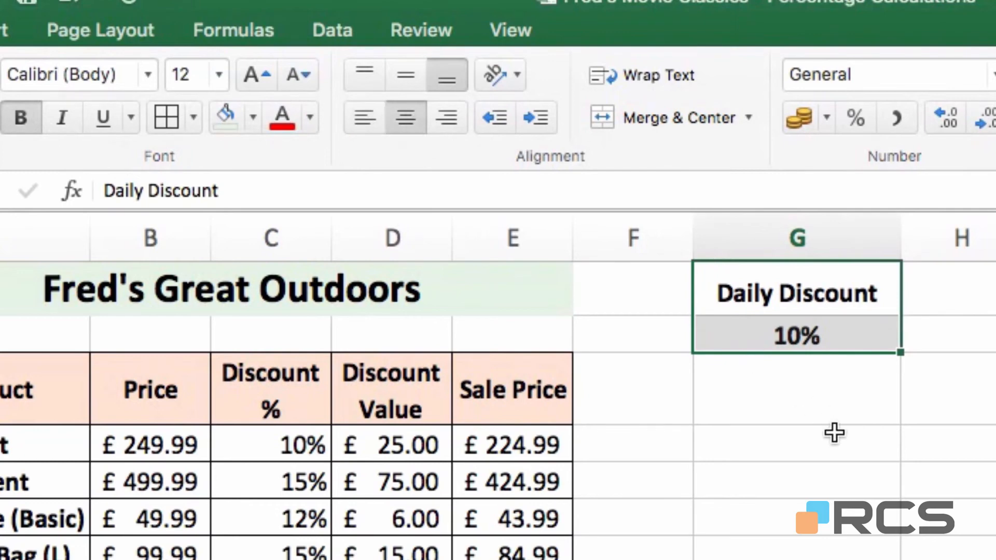
Clear the individual discount percentages for all five products in C4:C8
click(280, 442)
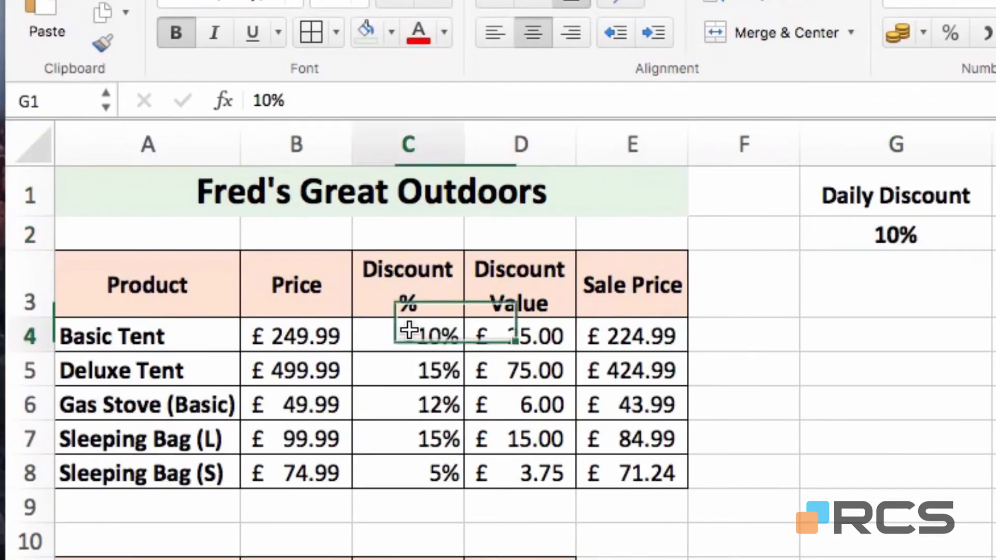
drag(409, 330, 396, 467)
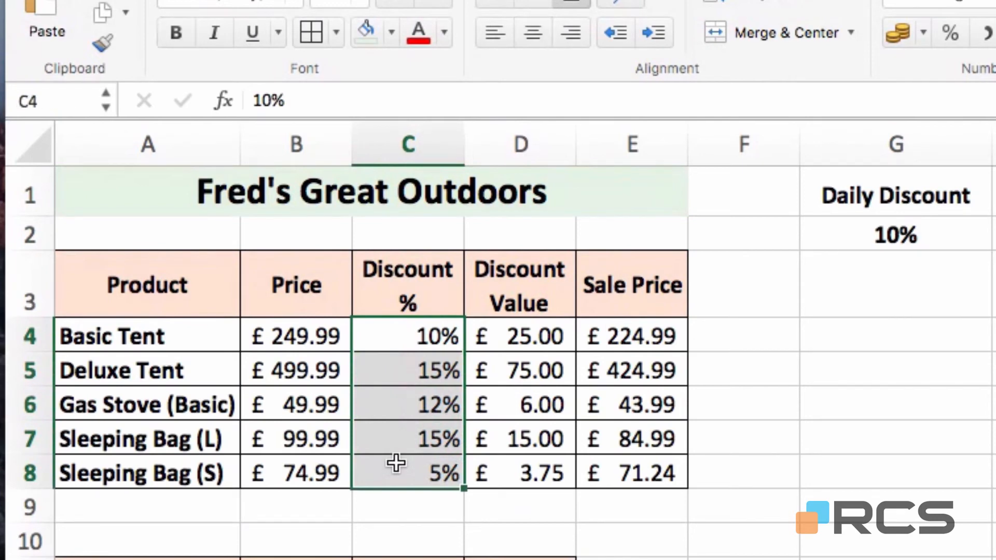
key(Delete)
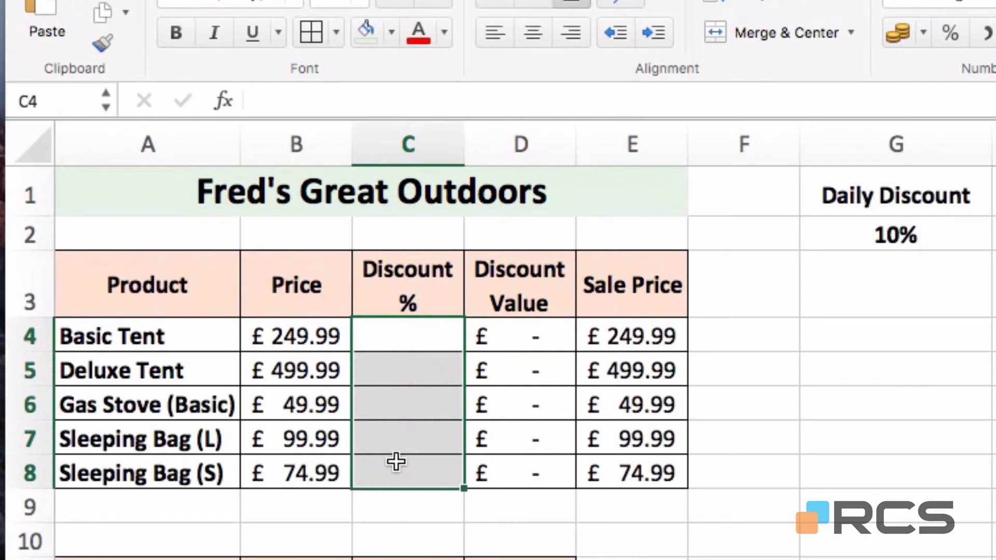
Start a formula in C4 for the Basic Tent that refers to the daily discount absolutely, =$G$2
click(412, 336)
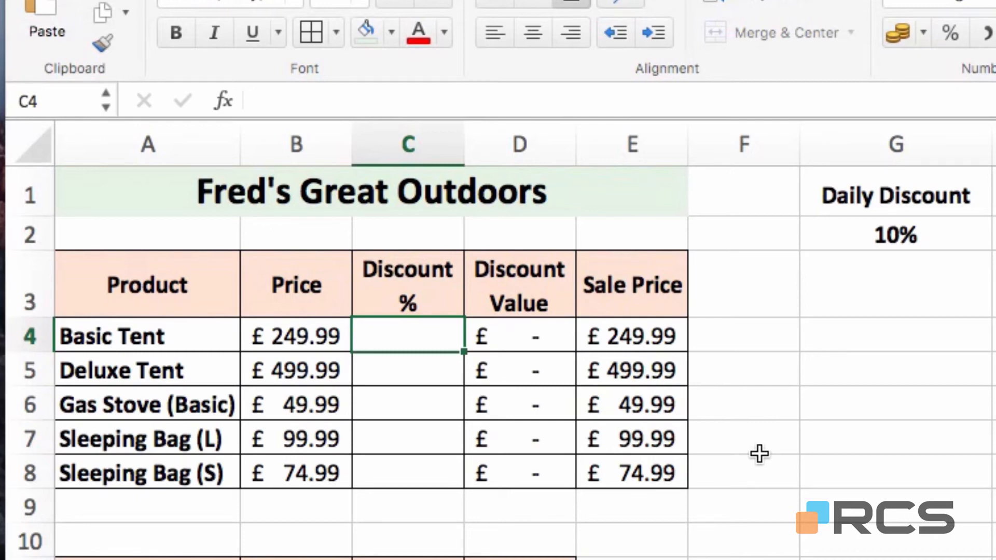
text(=)
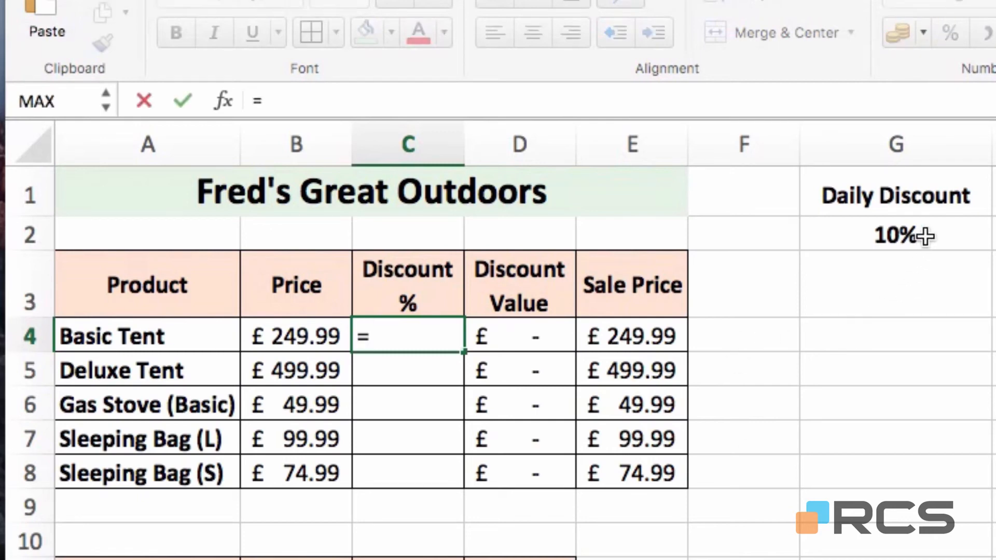
click(925, 236)
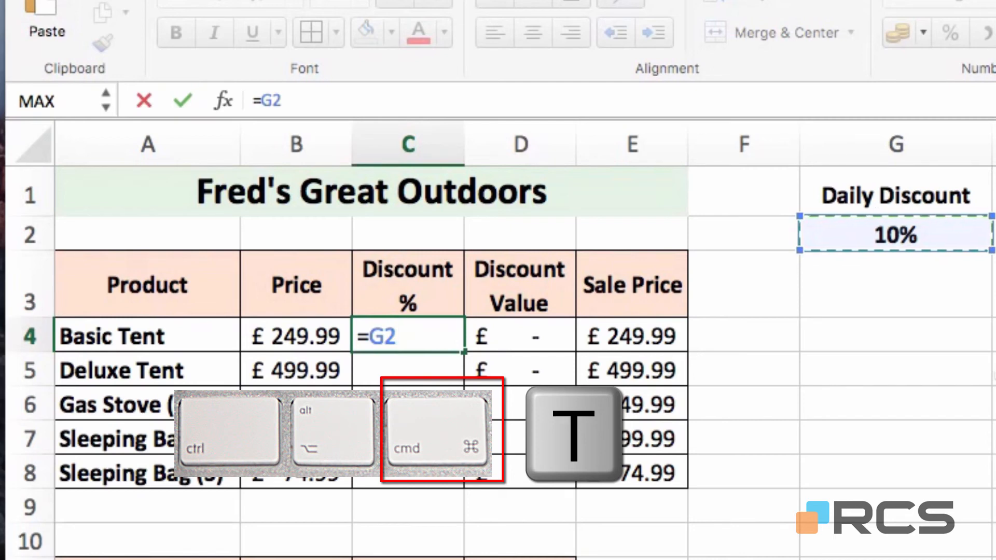
key(super+t)
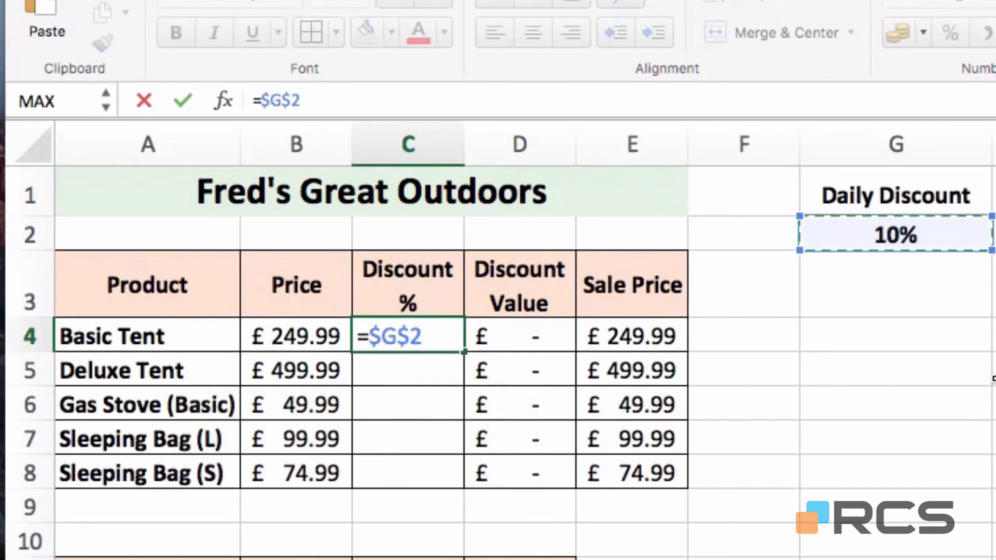
Cycle the G2 reference in C4's unfinished formula through its mixed and relative forms, ending on the absolute =$G$2
key(super+t)
key(super+t)
key(super+t)
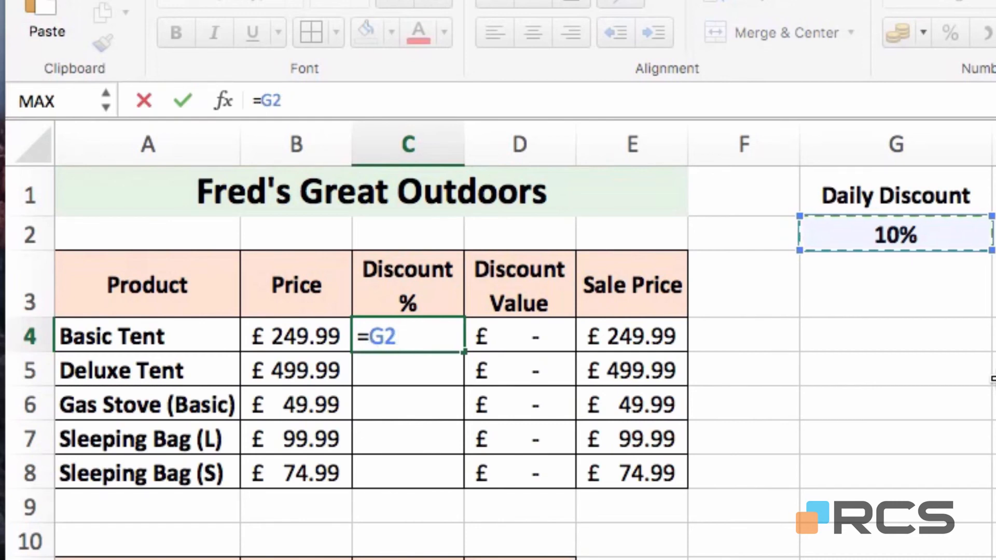
key(super+t)
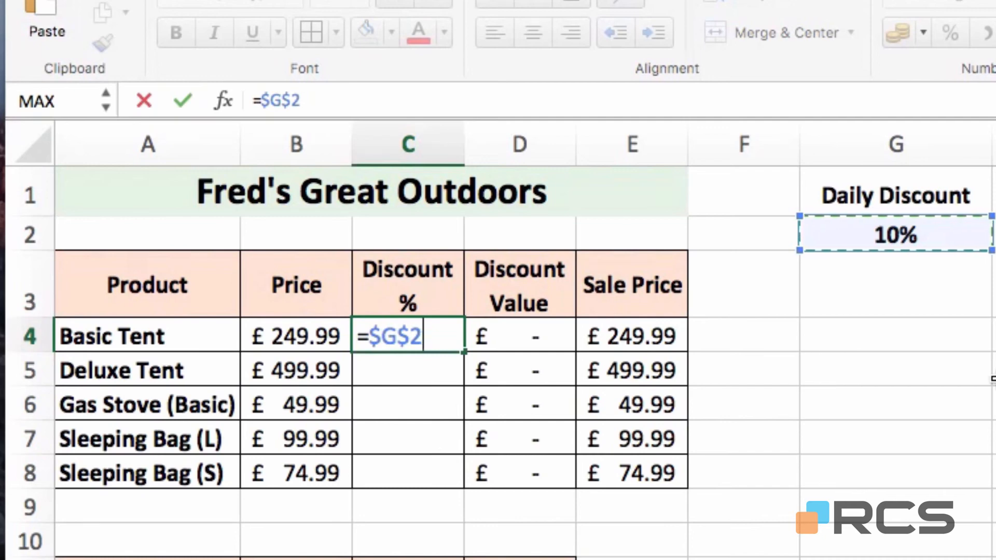
key(super+t)
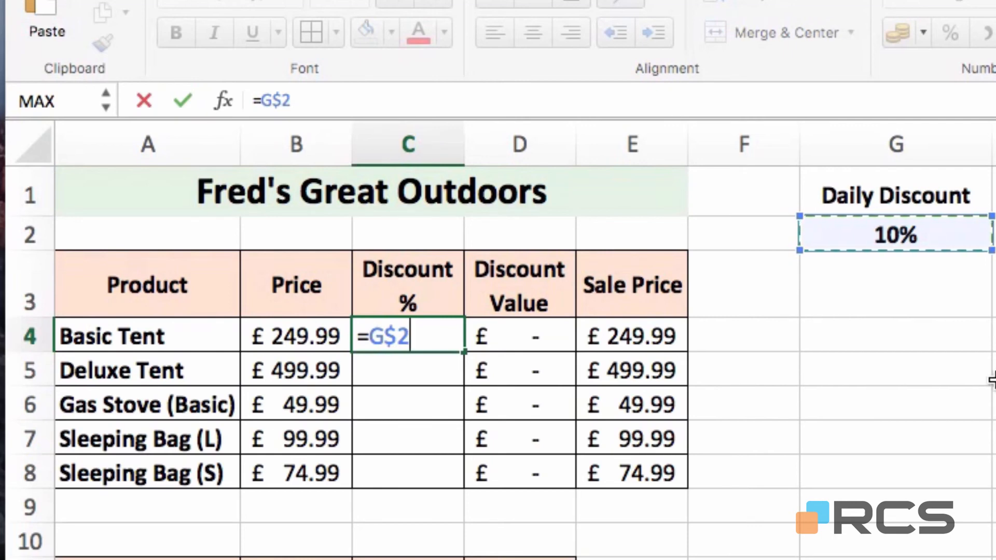
key(super+t)
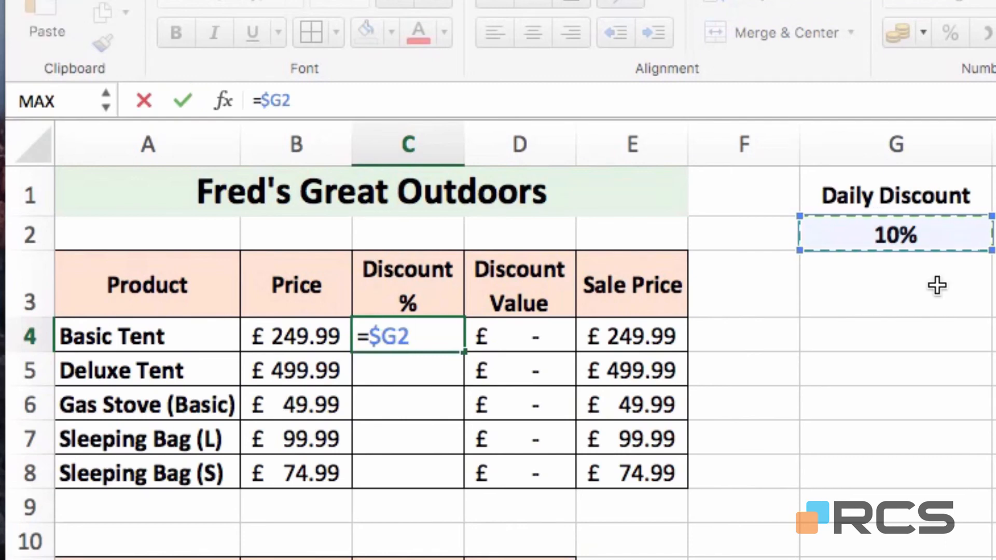
key(F4)
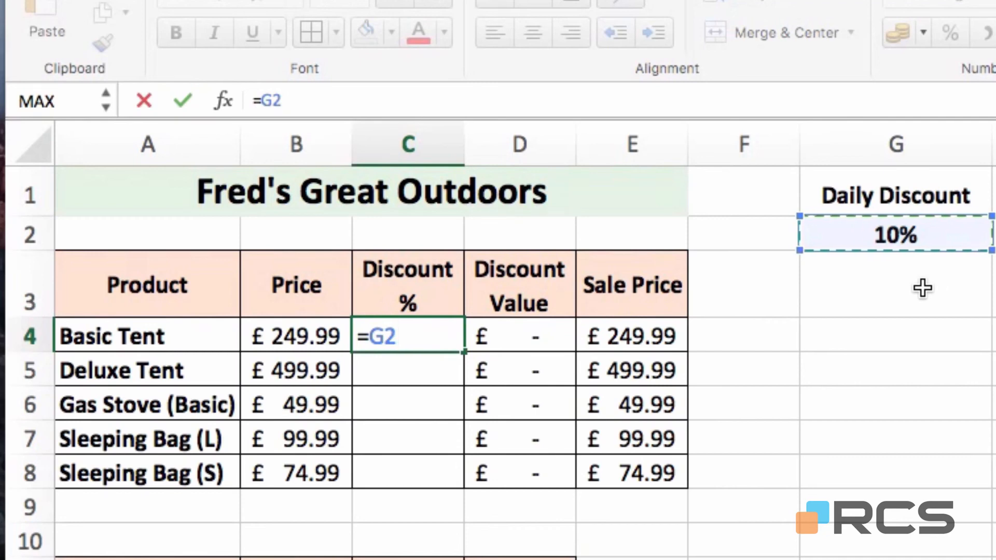
key(F4)
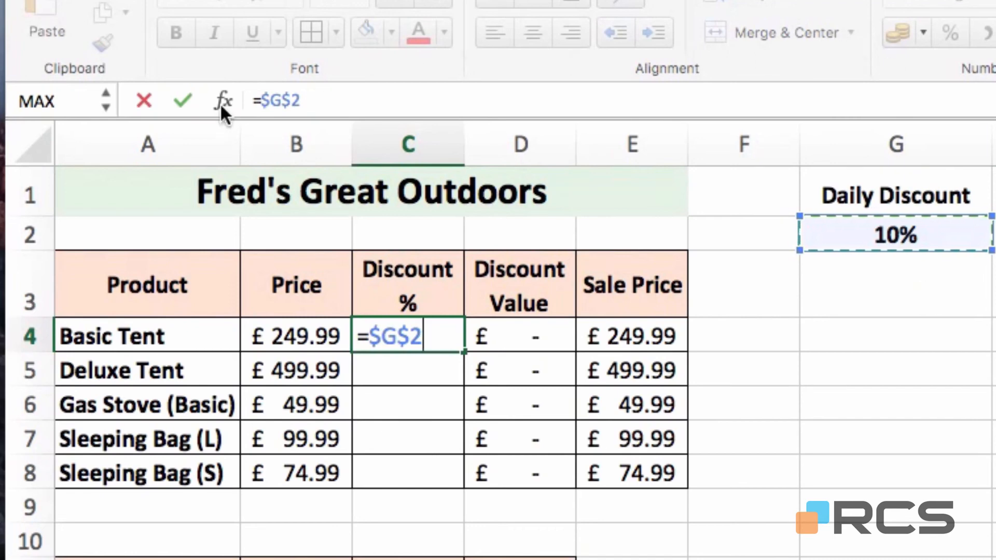
Confirm the formula =$G$2 in C4 and fill it down through C8 for all the products
click(183, 100)
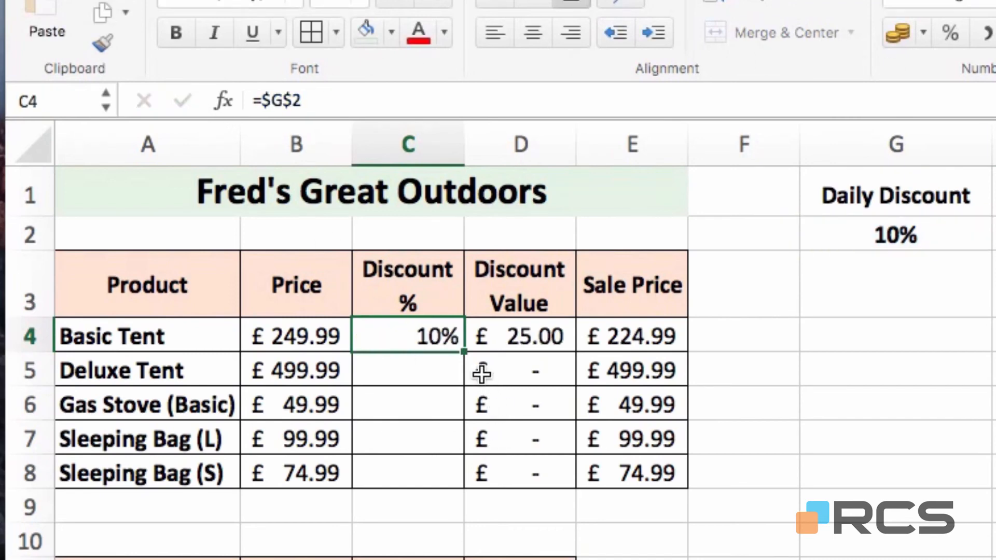
drag(465, 356, 466, 483)
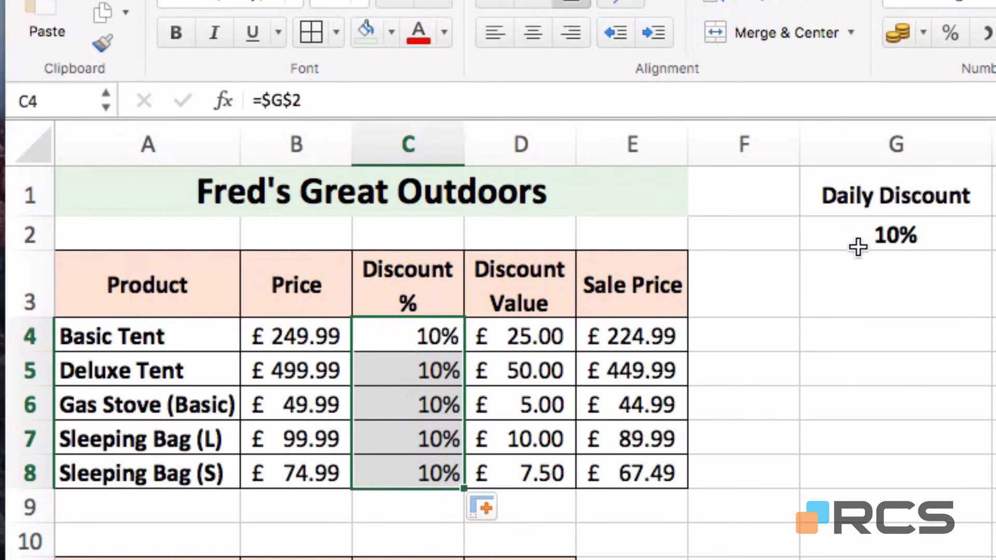
Set the Daily Discount in G2 to 15%
click(922, 237)
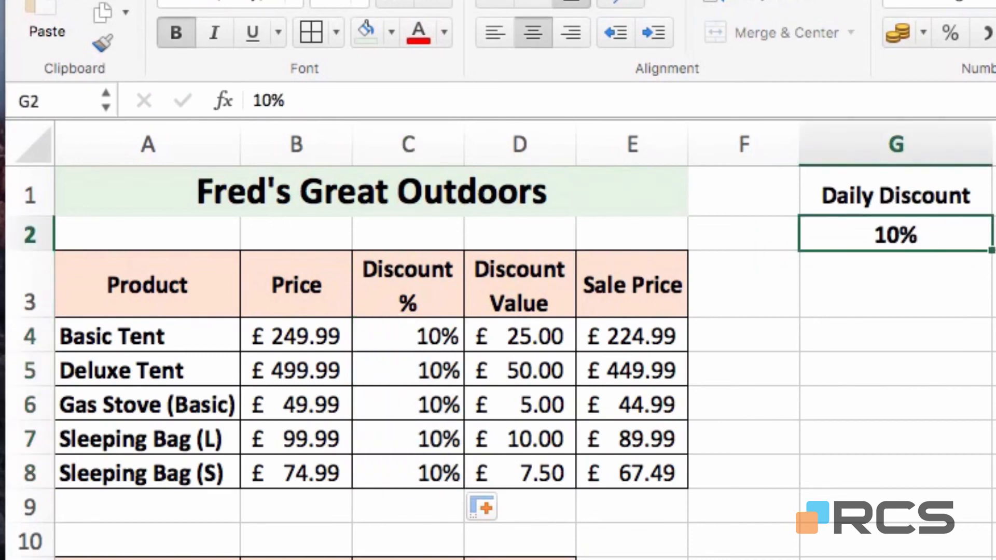
text(15)
key(Return)
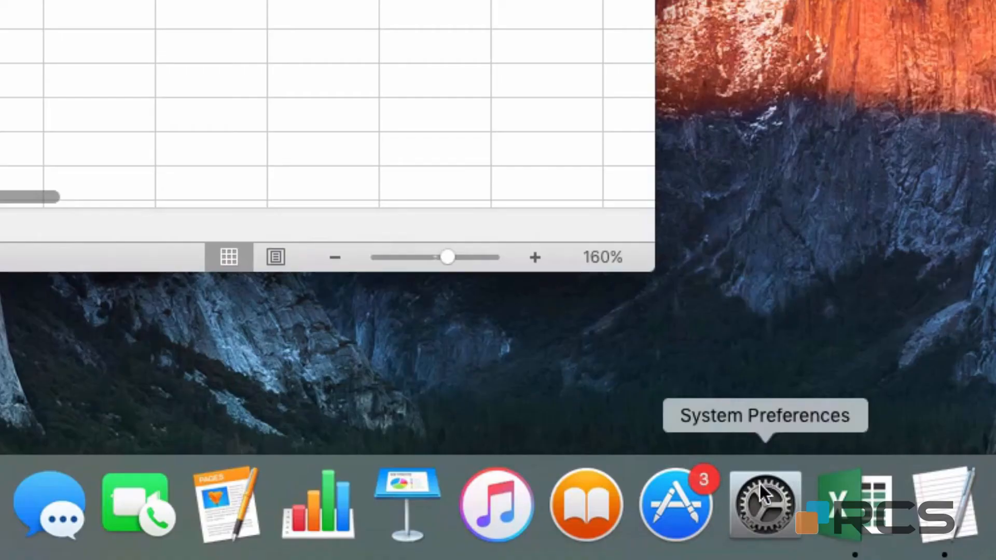
In the System Preferences keyboard settings, enable using all F1, F2, etc. keys as standard function keys, and close the window
click(758, 500)
drag(993, 77, 686, 10)
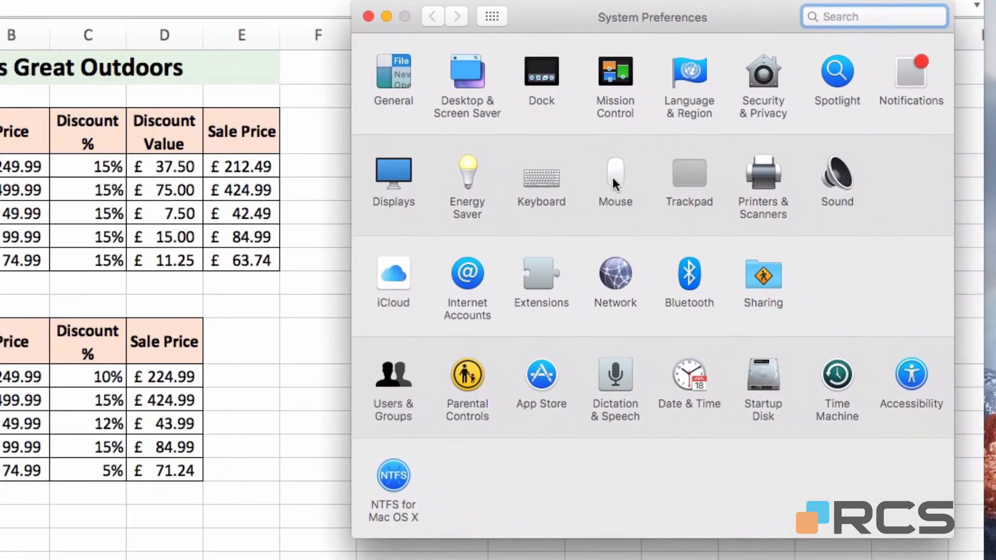
click(540, 176)
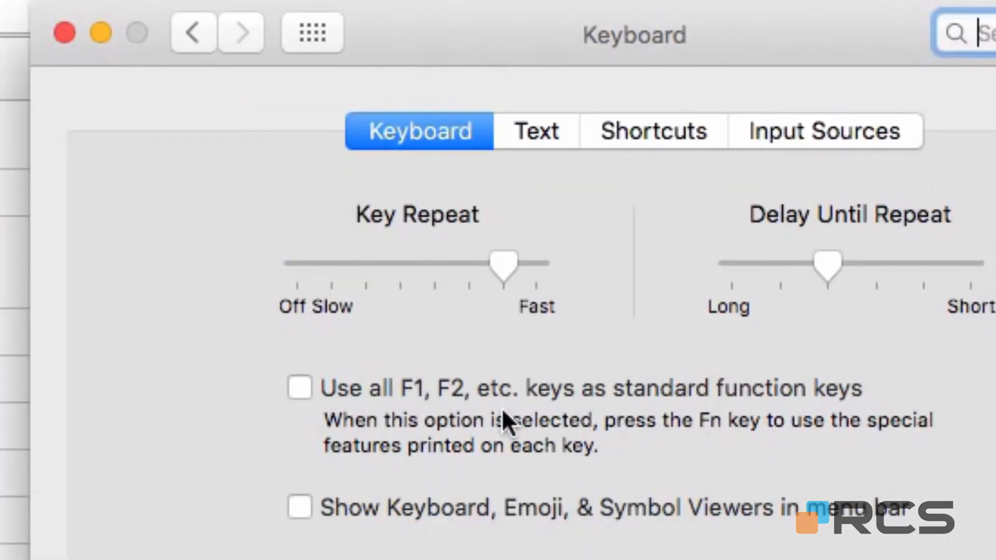
click(302, 389)
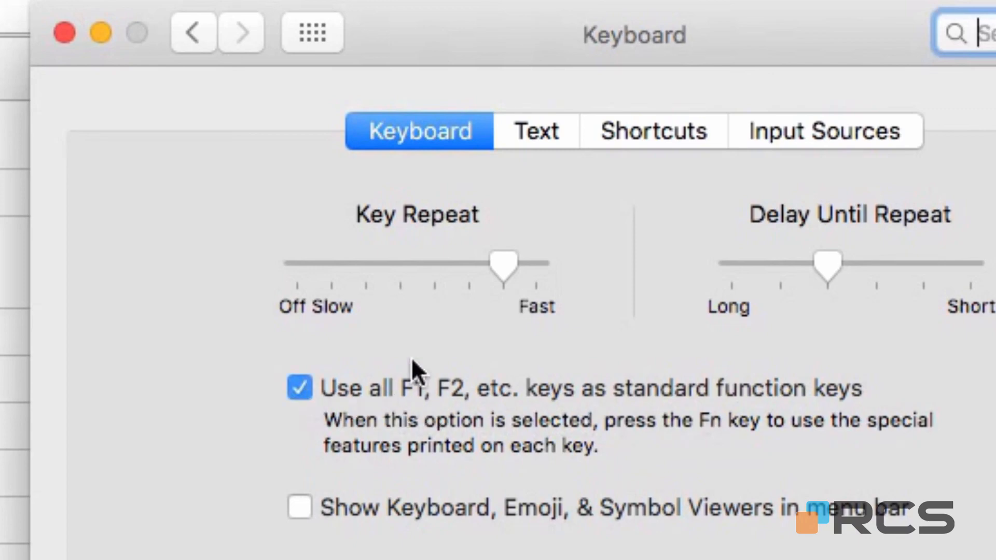
click(62, 31)
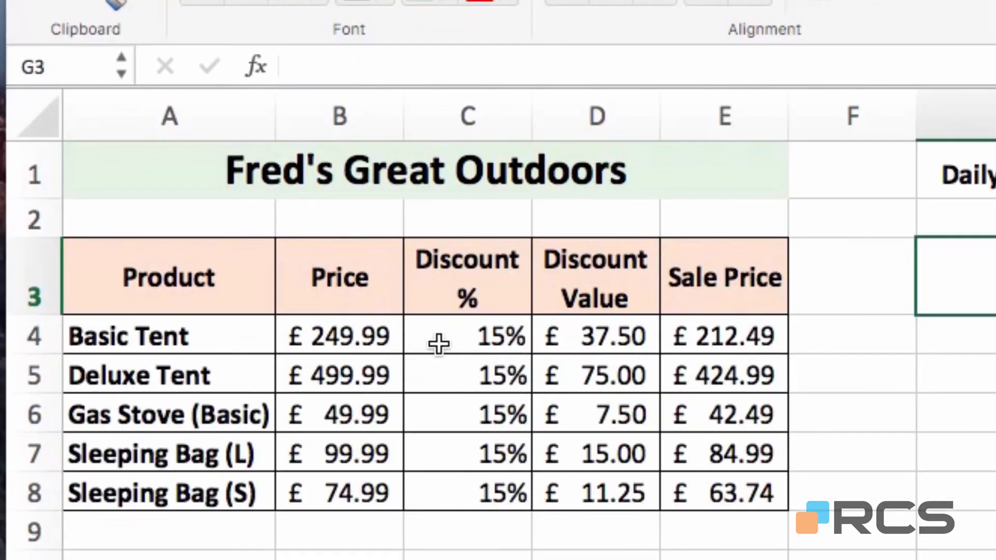
Reopen the Basic Tent's discount formula in C4, cycle its G2 reference through all relative and absolute forms, and confirm it as =$G$2
click(438, 340)
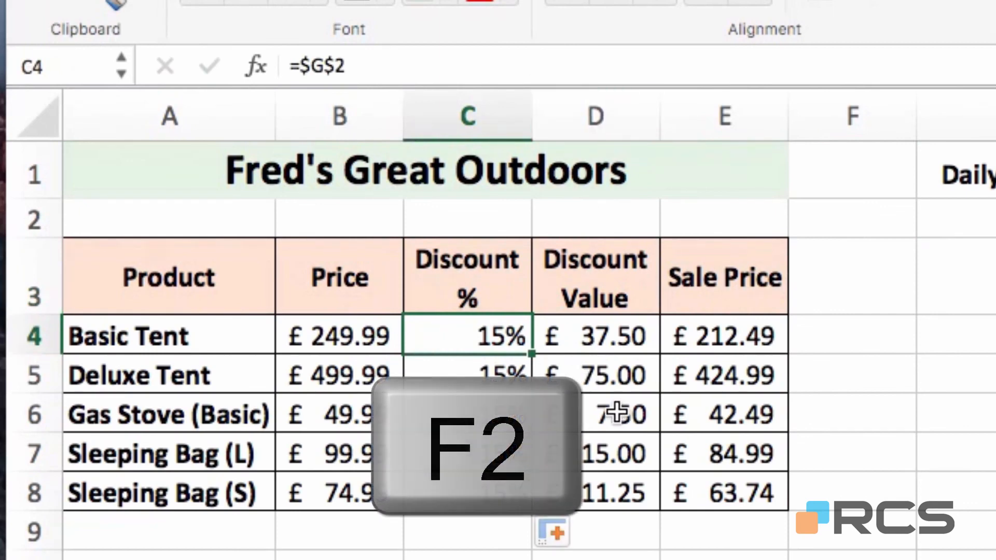
key(F2)
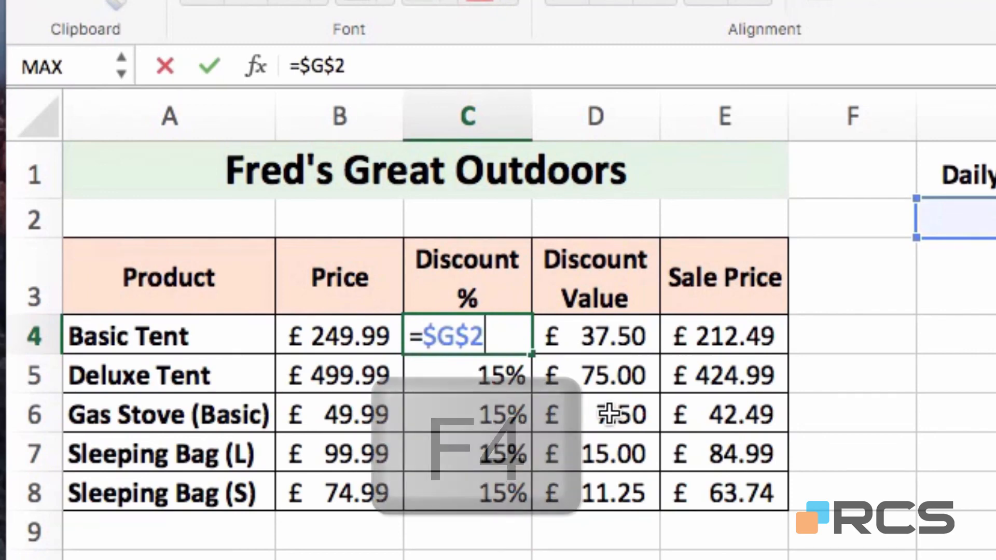
key(F4)
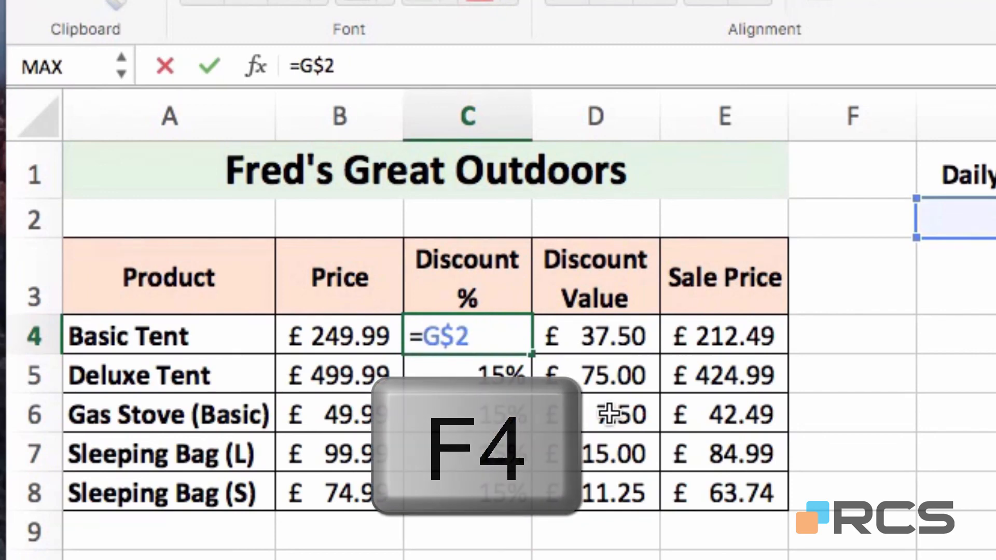
key(F4)
key(F4)
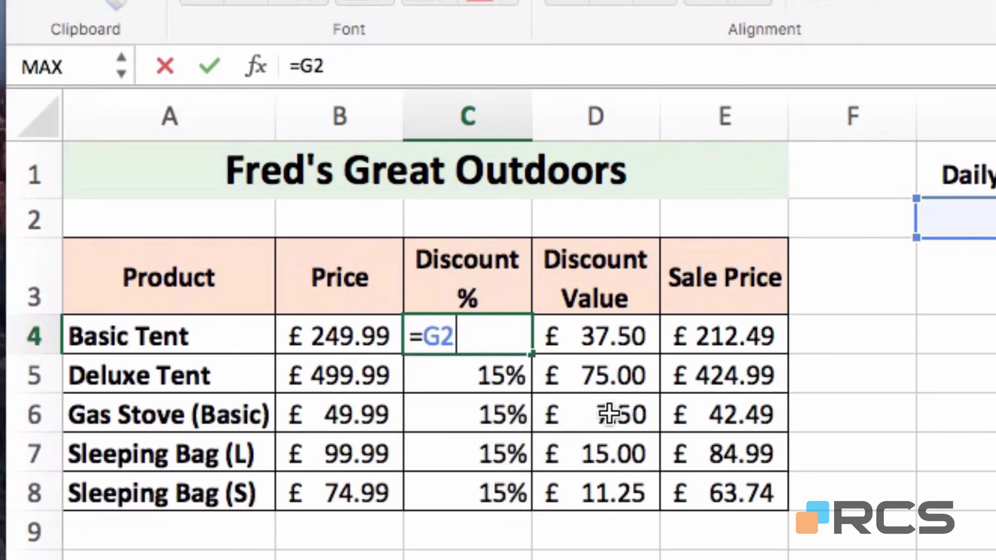
key(F4)
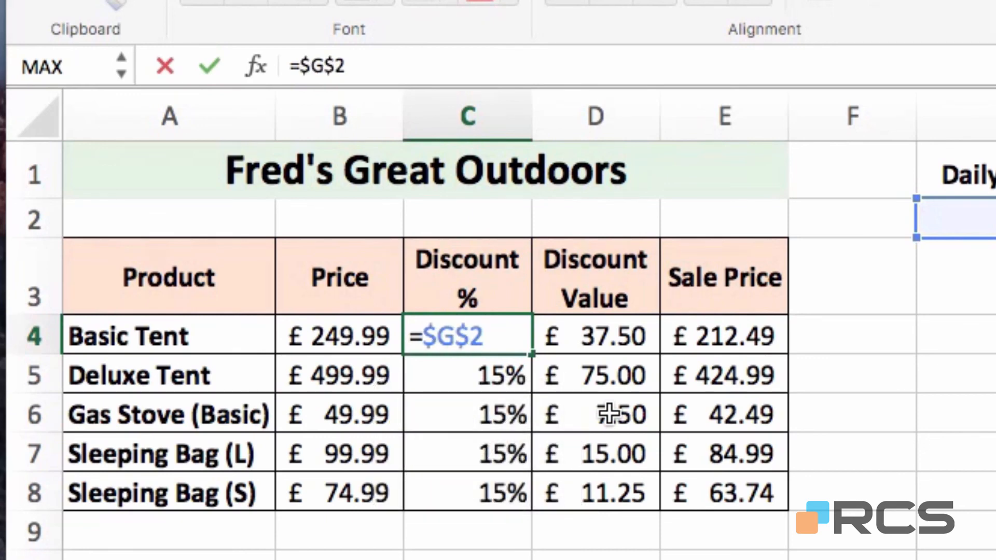
key(F4)
key(F4)
key(F4)
key(F4)
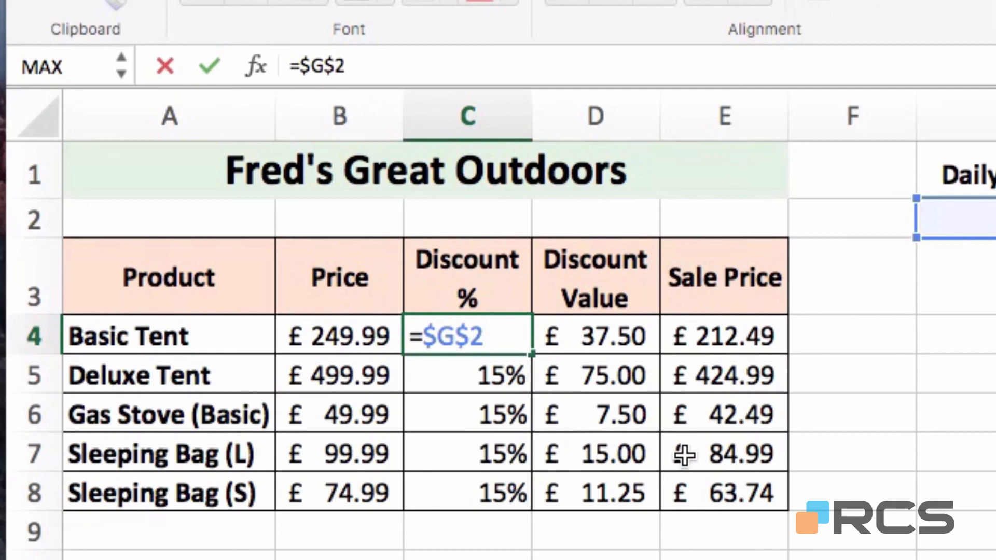
key(Return)
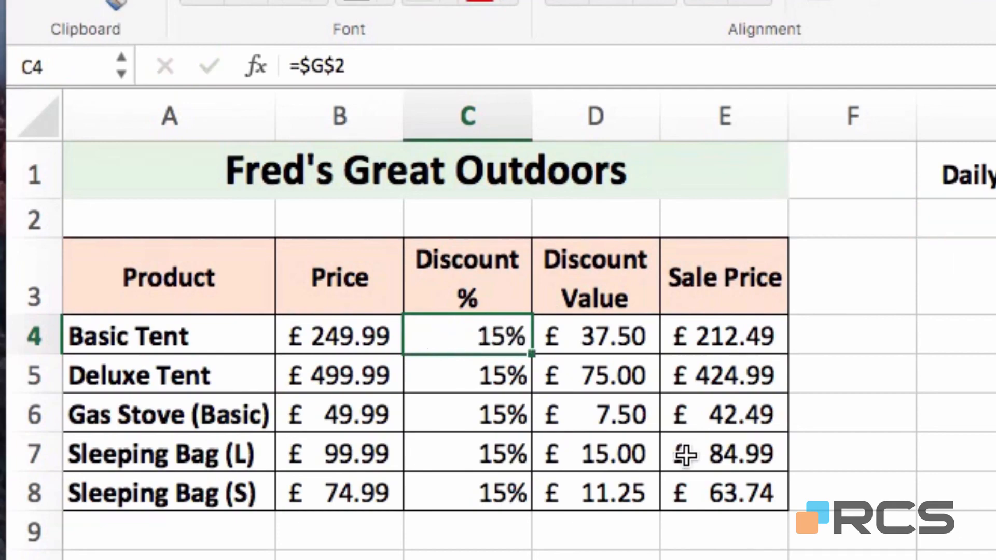